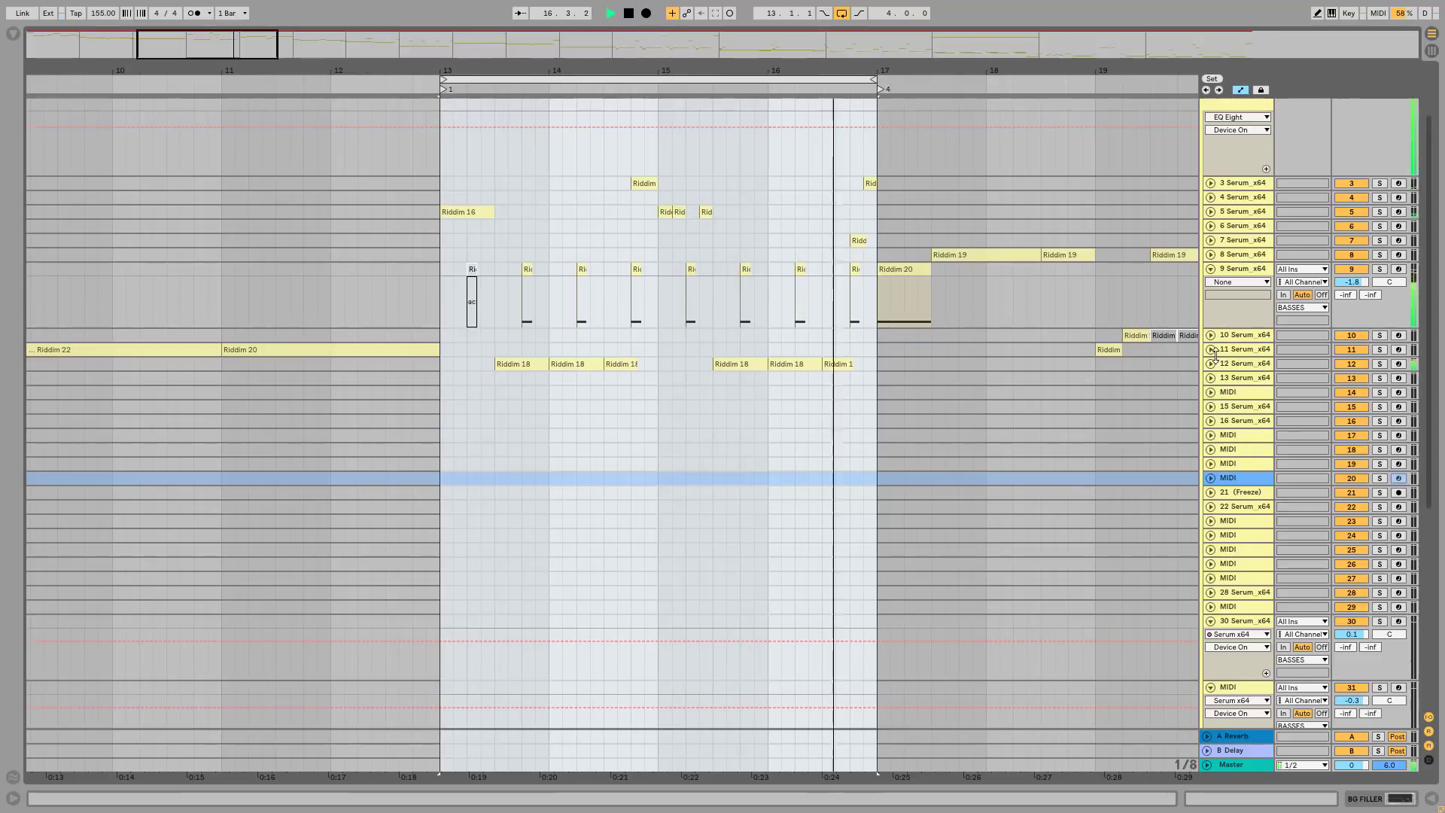
Step: Unfold track 12, select its first Riddim 18 clip, and play the track in solo
click(1215, 363)
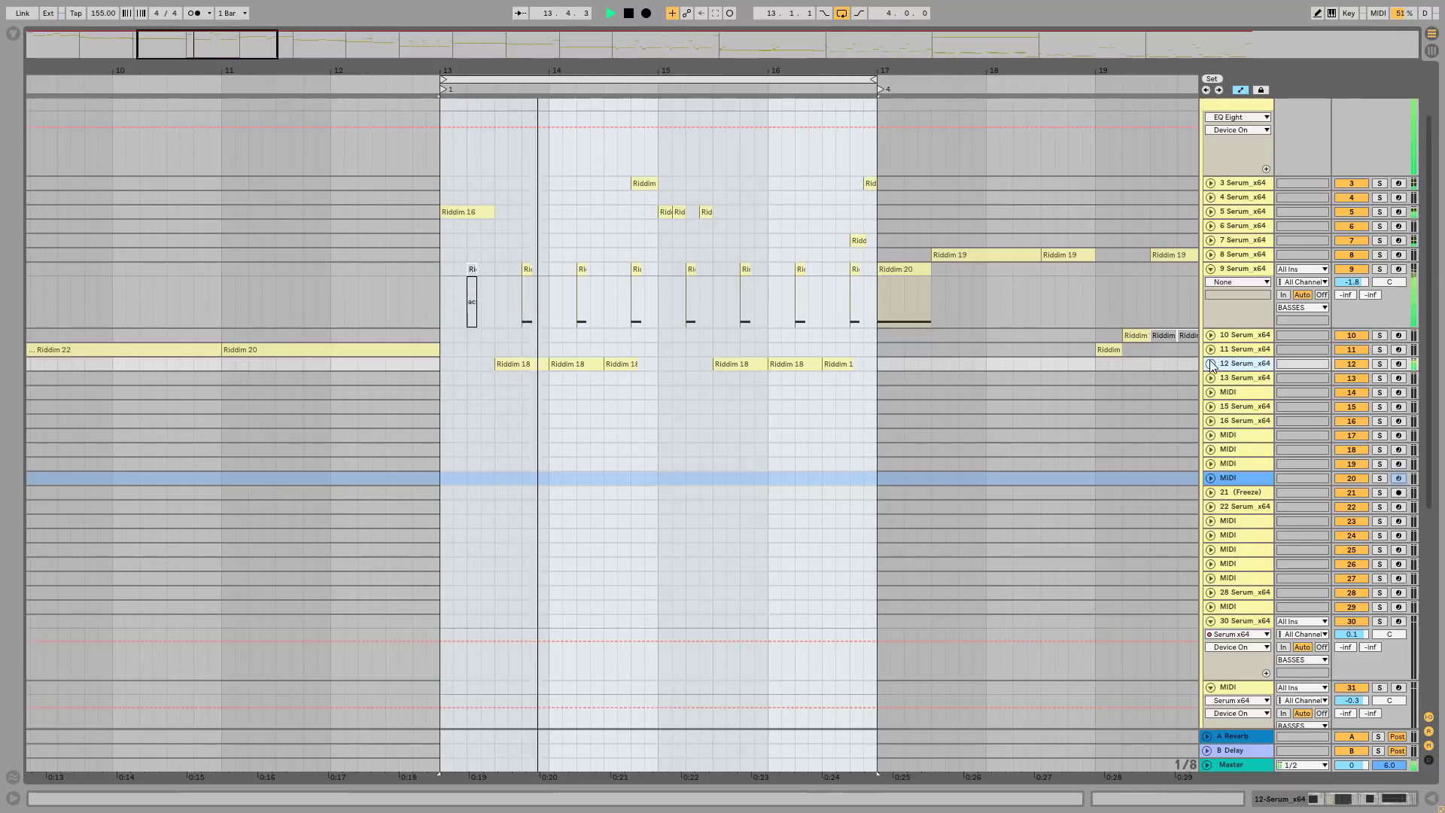
click(1210, 363)
click(525, 365)
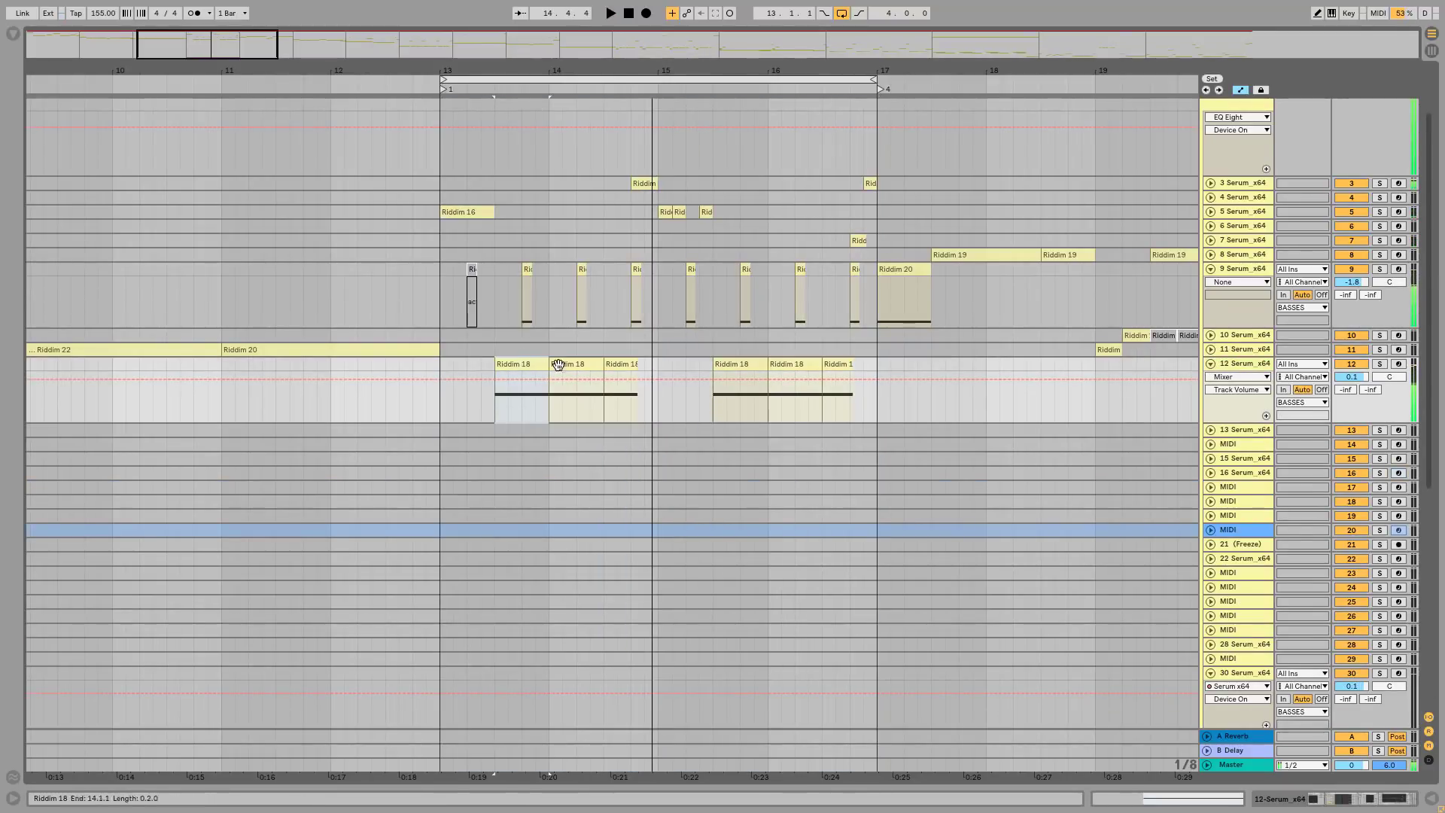
click(1381, 365)
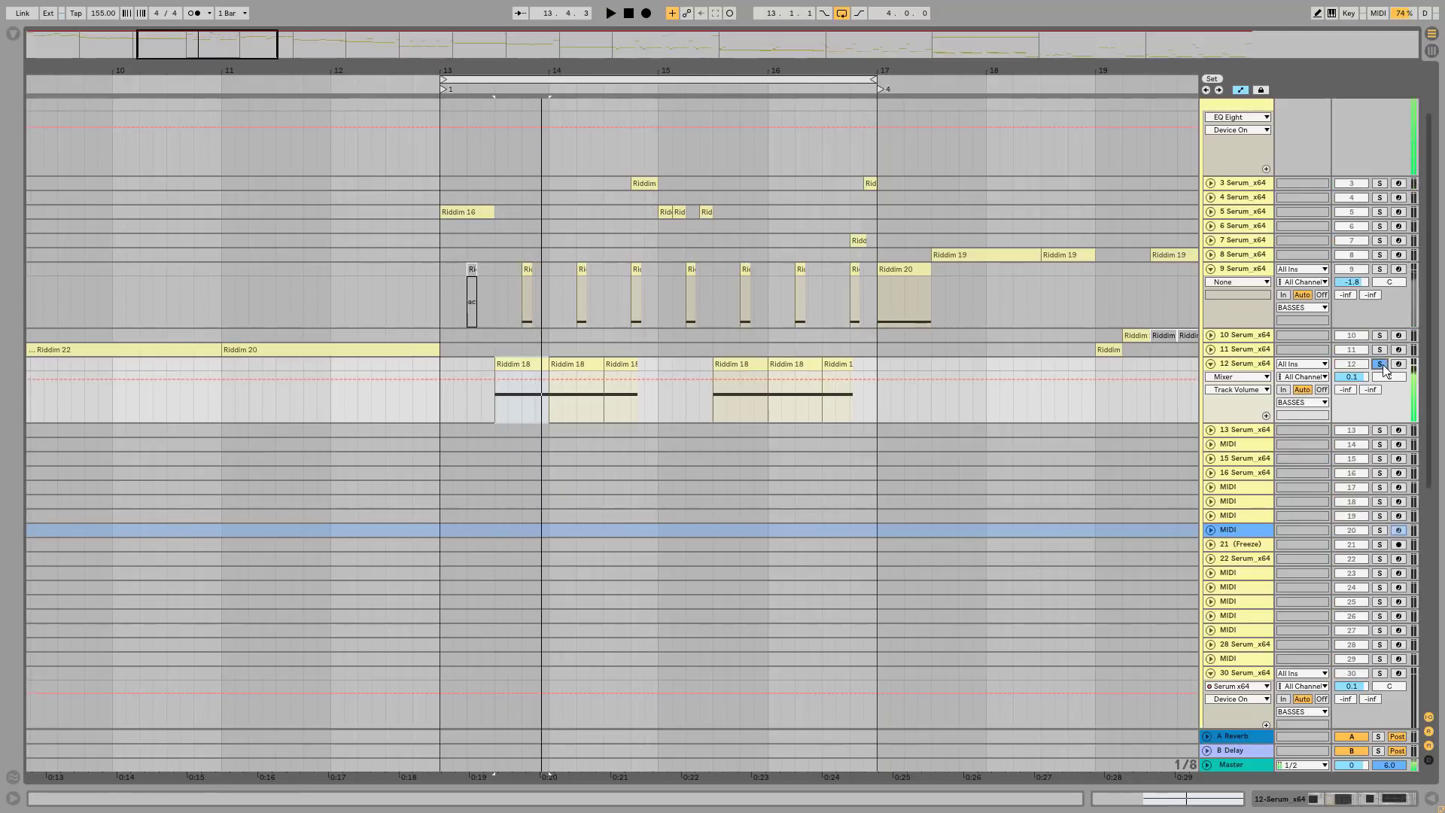
key(space)
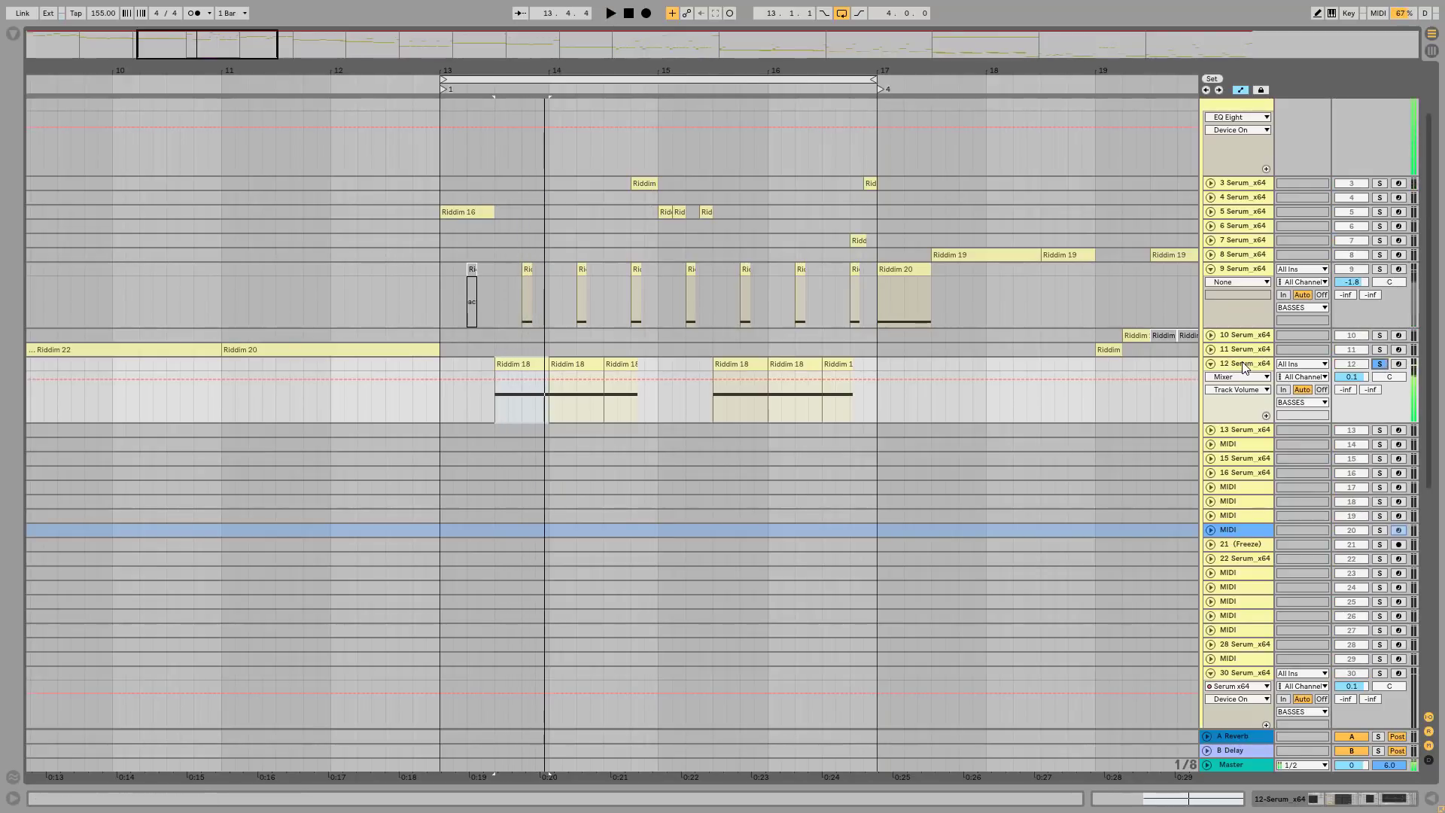
Step: Show track 12's device chain and examine the OTT and Yo Man! chorus devices
double_click(1252, 368)
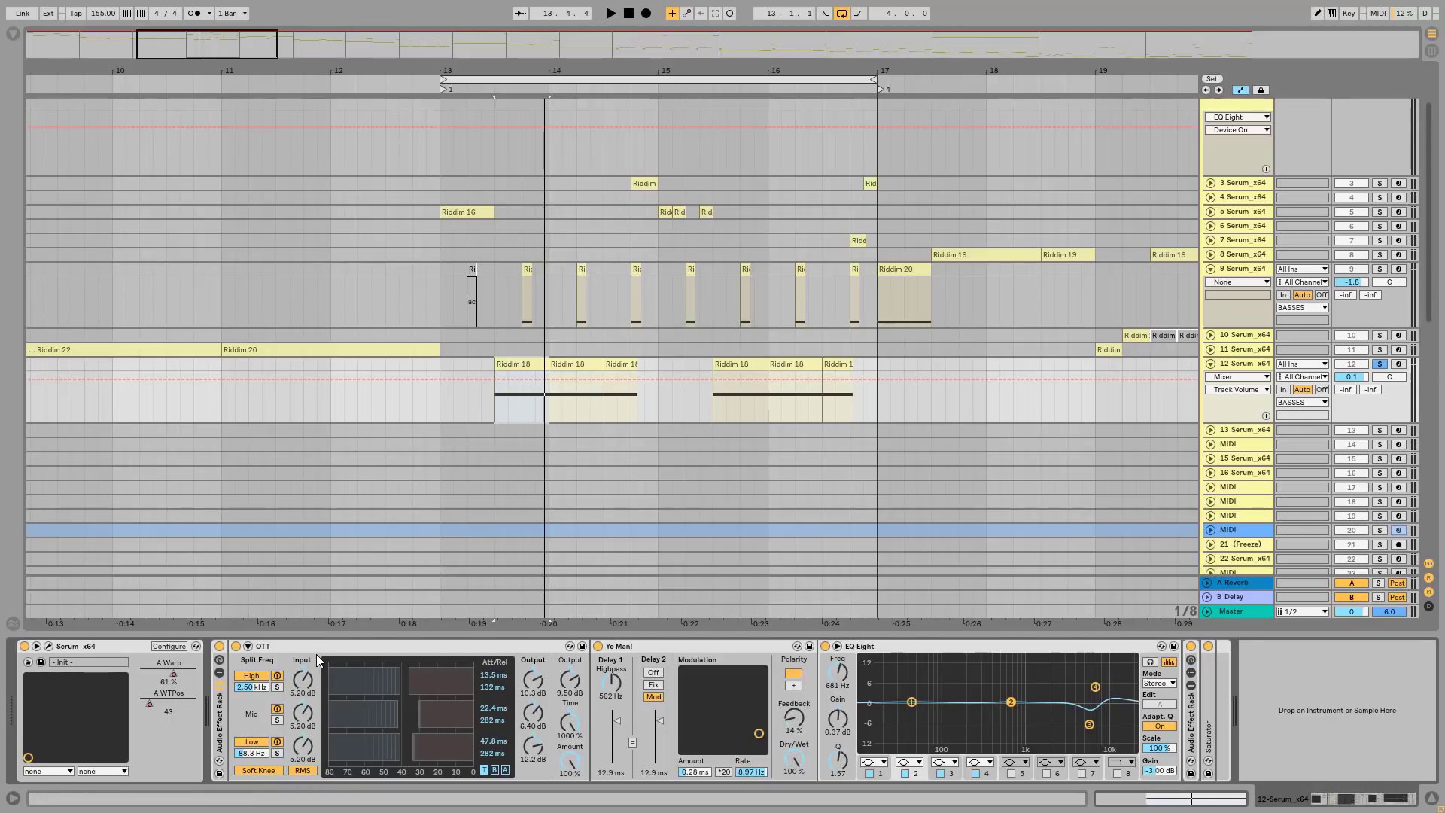
click(353, 648)
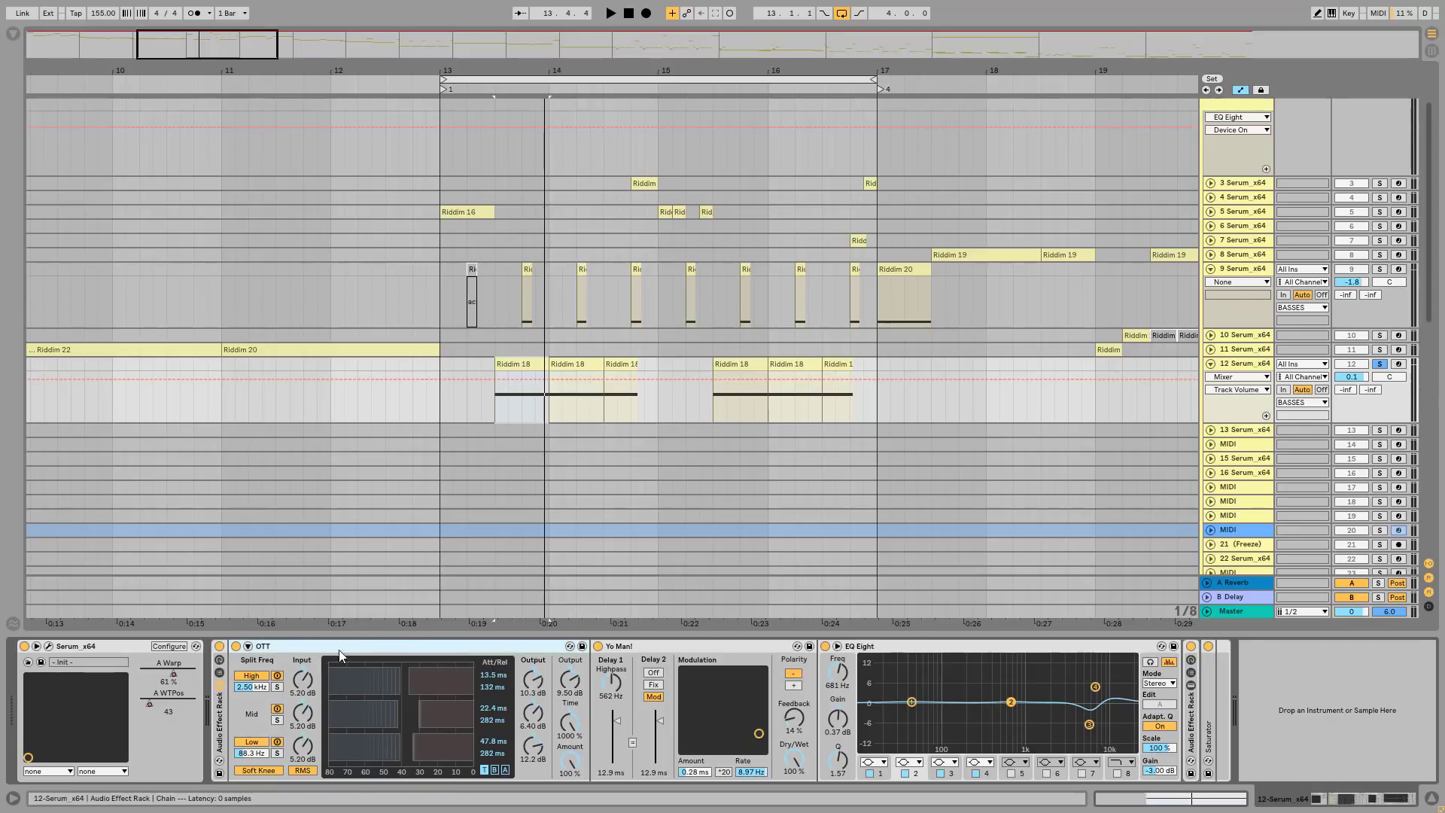
click(693, 646)
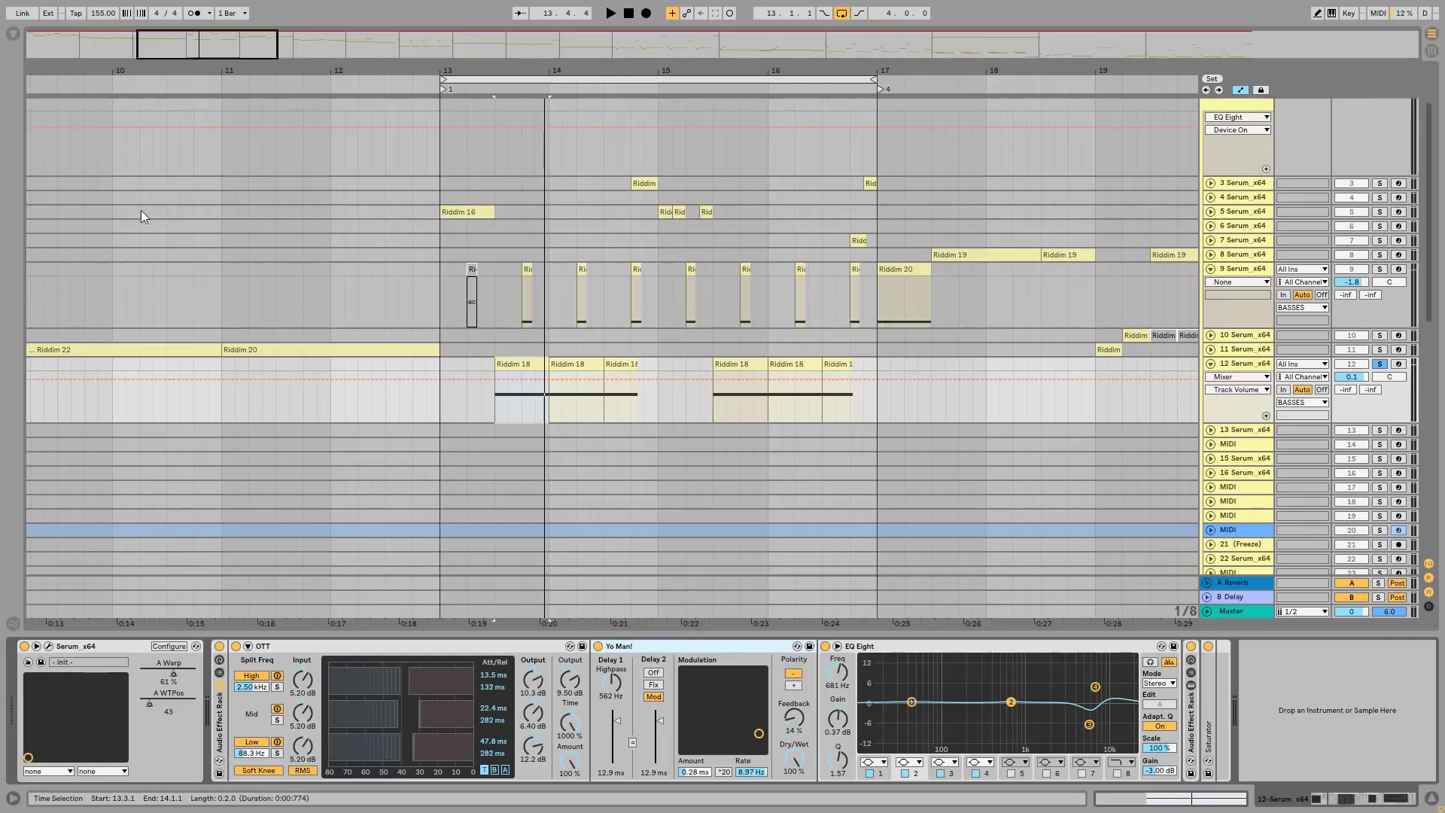
Step: Locate the Yo Man!.adv preset among the Chorus audio effects in the browser
click(13, 33)
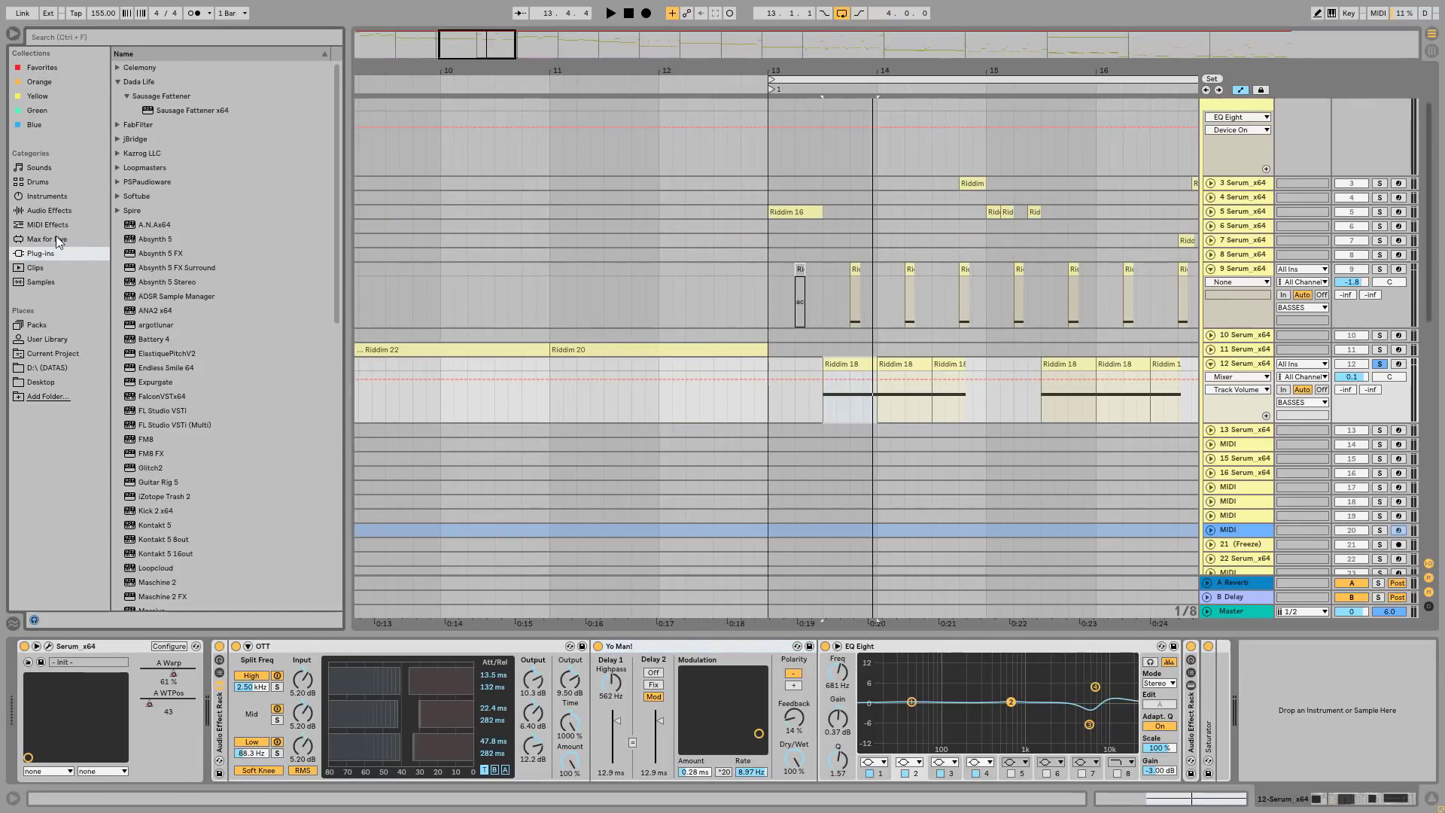
click(42, 211)
scroll(192, 339, up, 4)
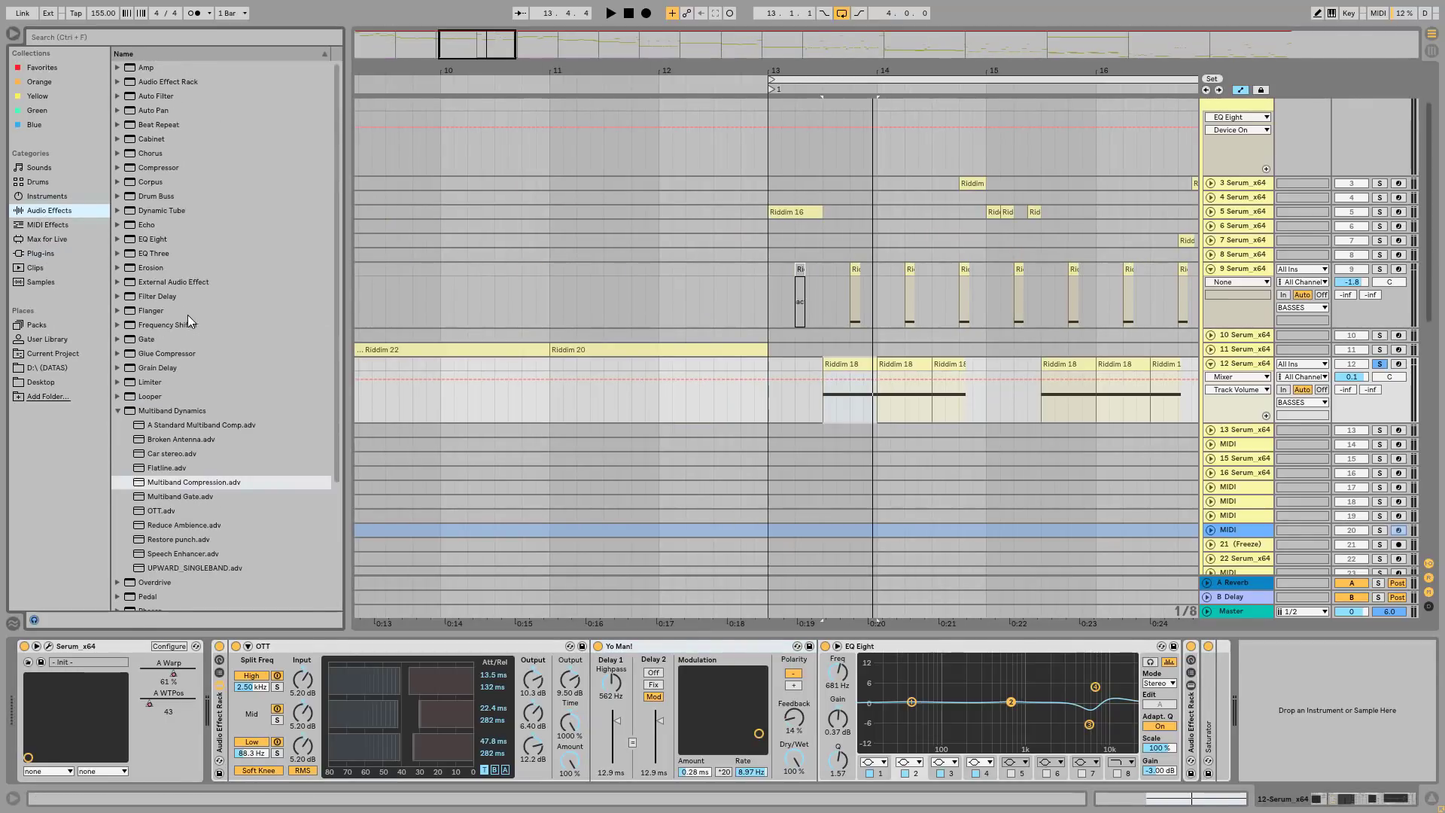
click(151, 157)
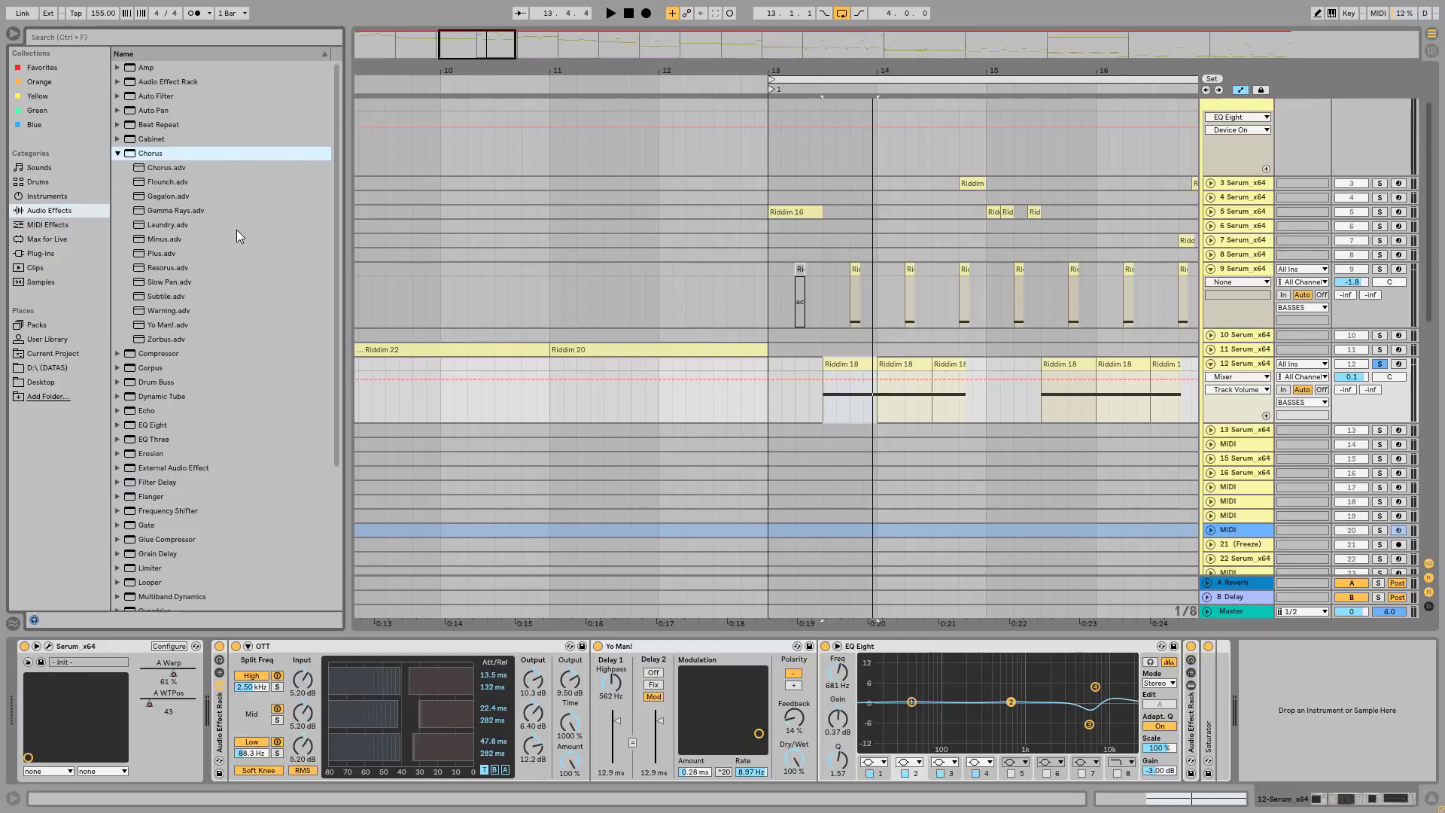
scroll(226, 229, down, 2)
click(190, 297)
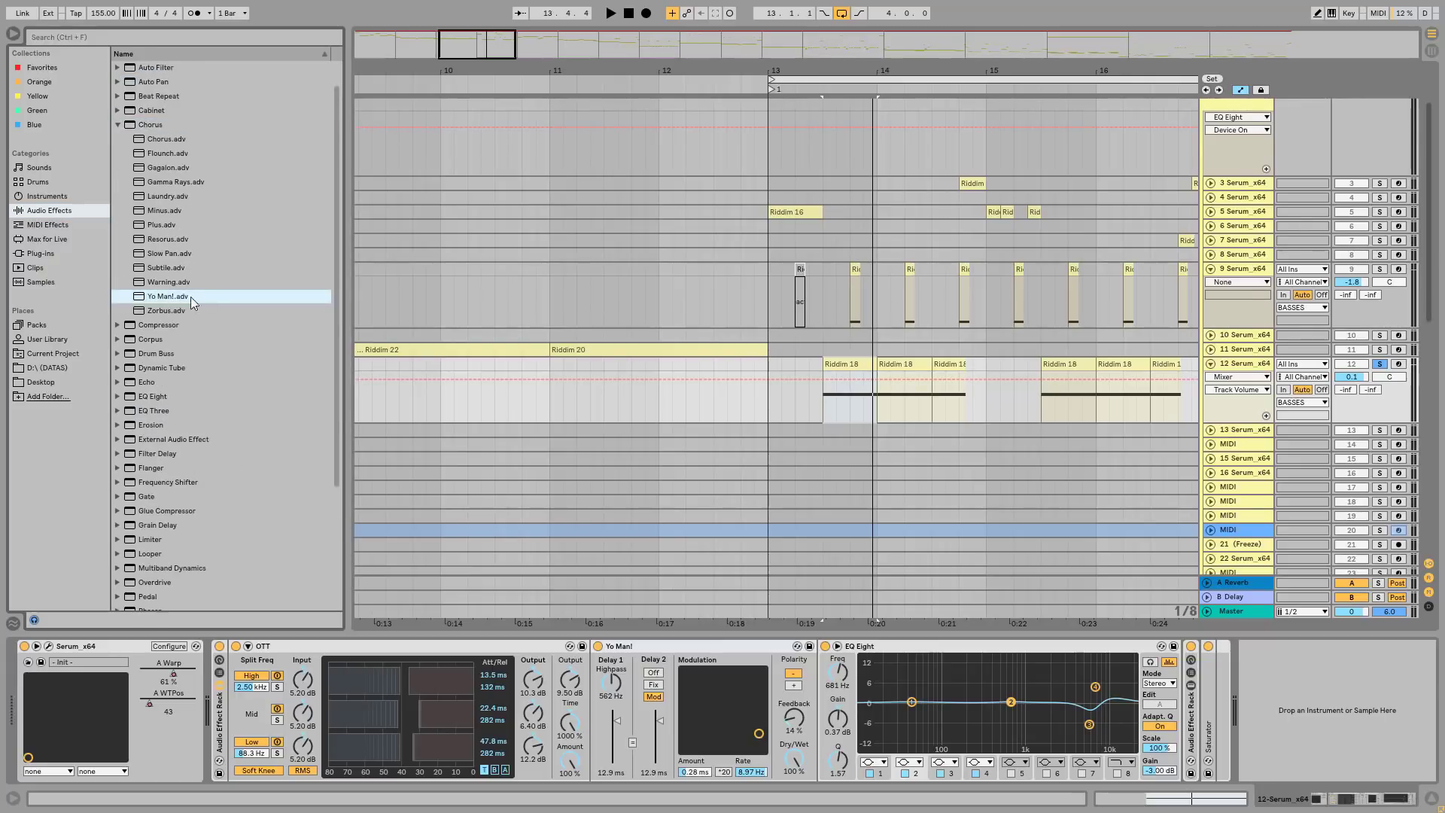
Step: Try the Yo Man! chorus with its Feedback at 76 % and play the track
click(797, 721)
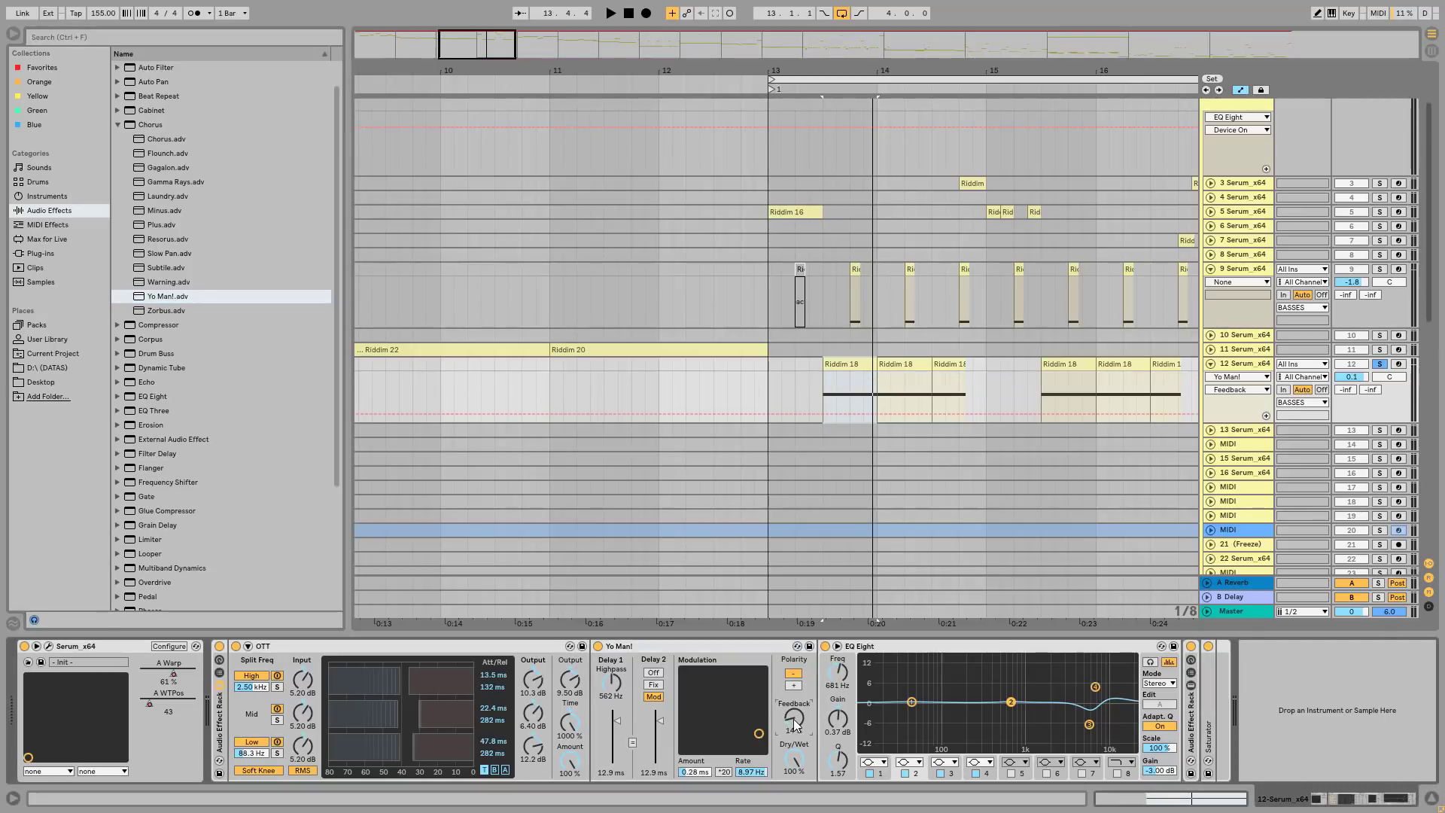
drag(796, 724, 797, 647)
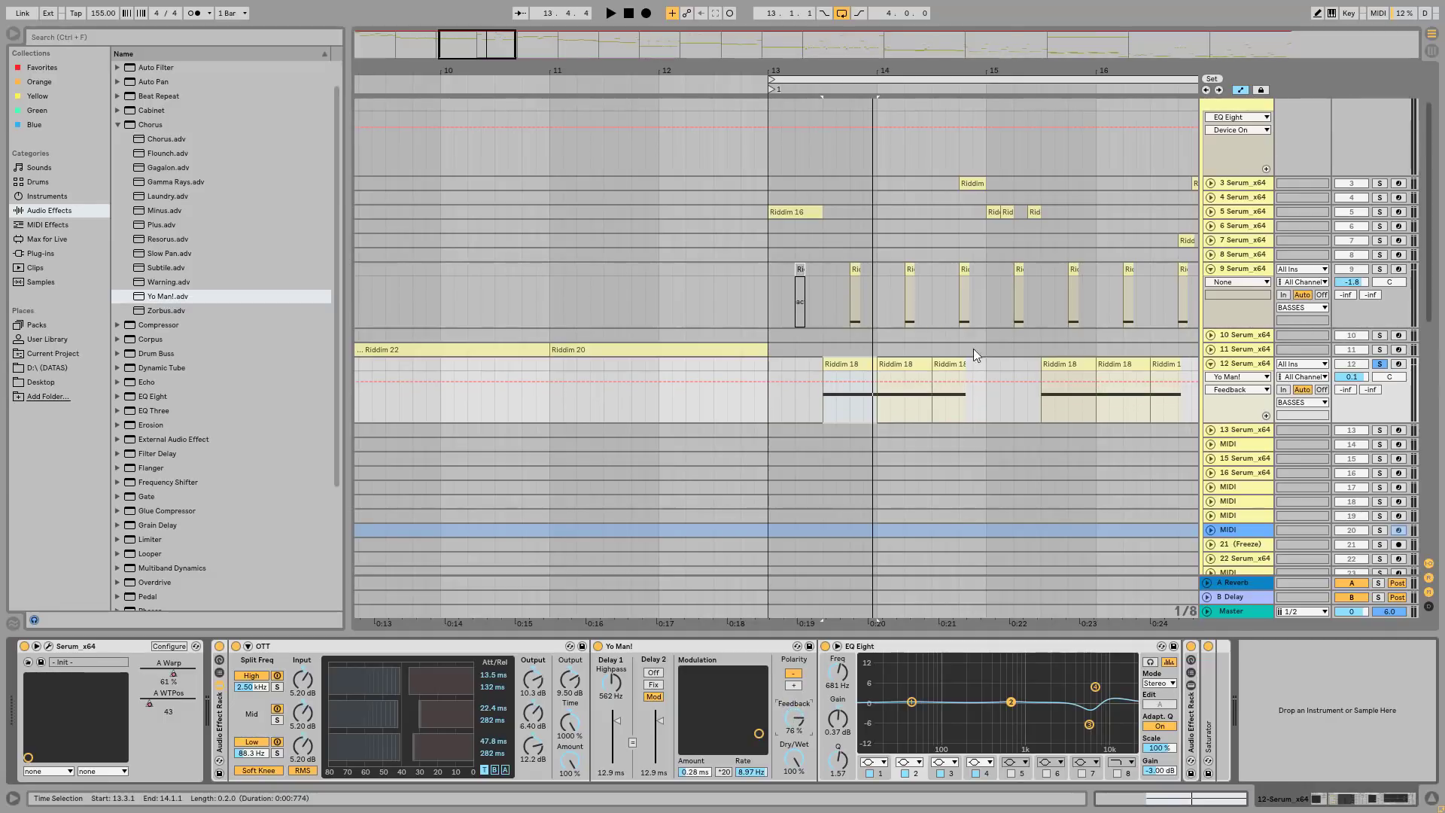
key(space)
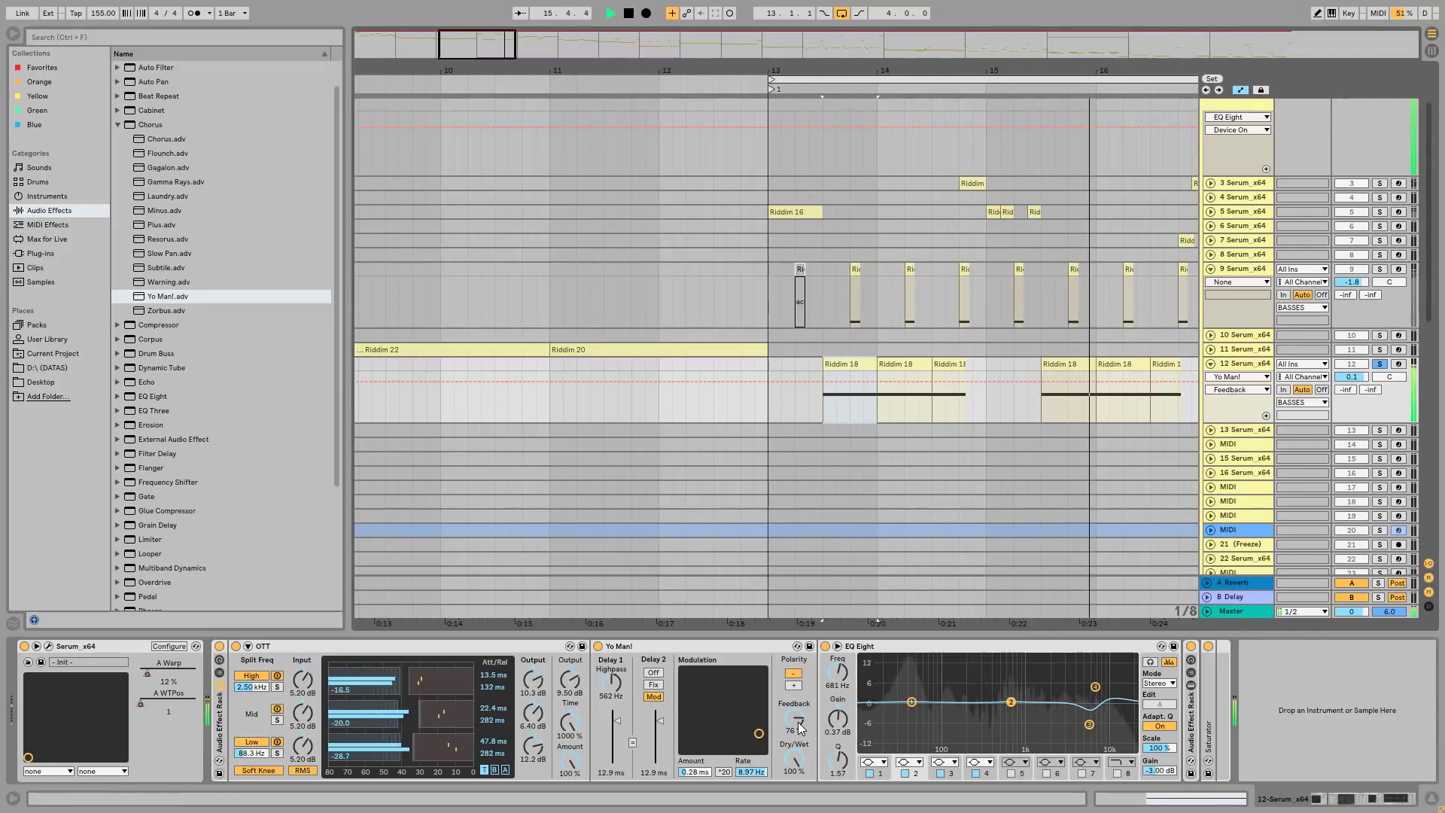
Step: Set the Yo Man! chorus Feedback to 25 % while auditioning the bass
mouse_move(800, 729)
mouse_down()
mouse_move(799, 781)
mouse_move(796, 728)
mouse_up()
key(space)
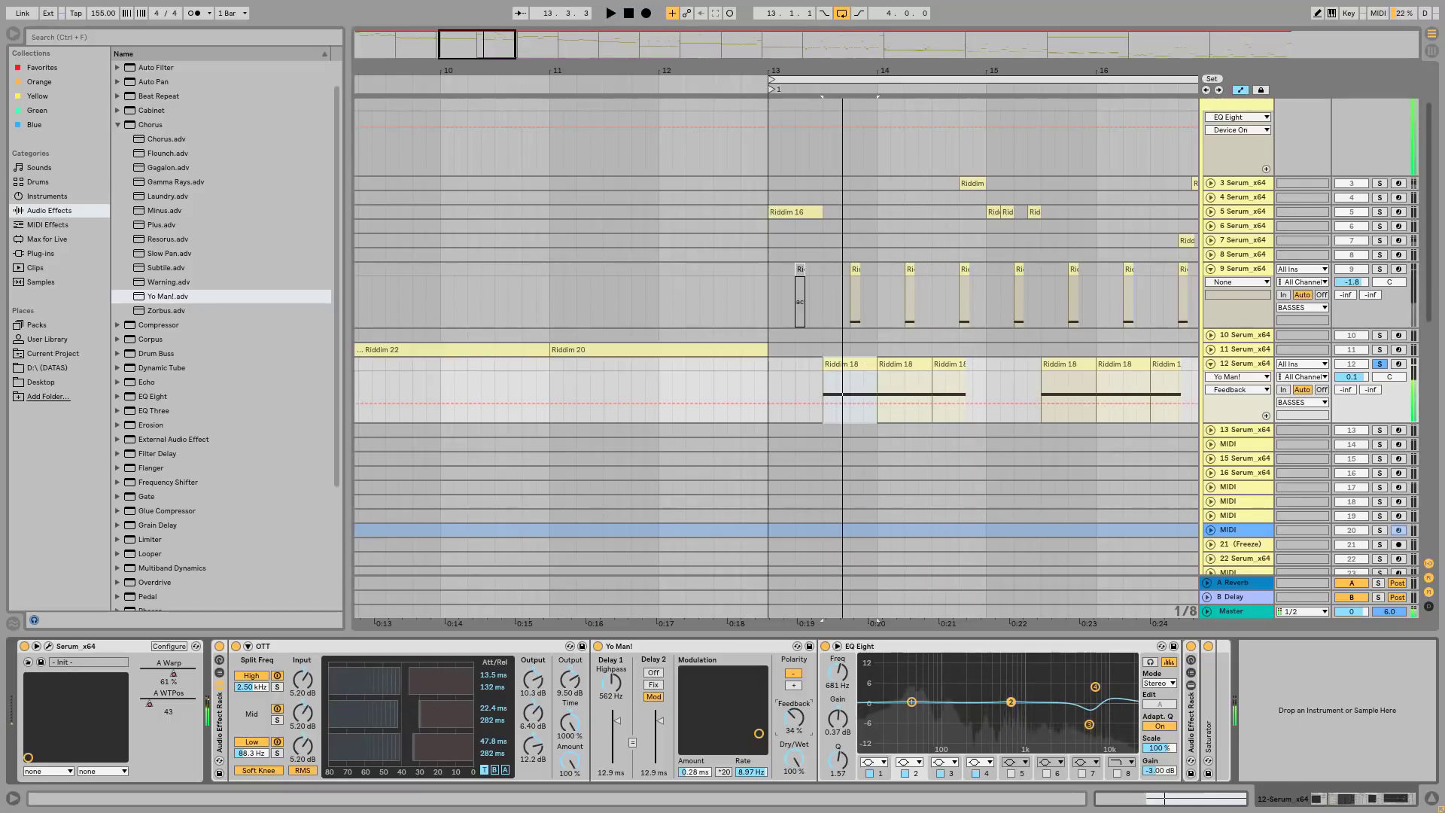
drag(796, 728, 798, 736)
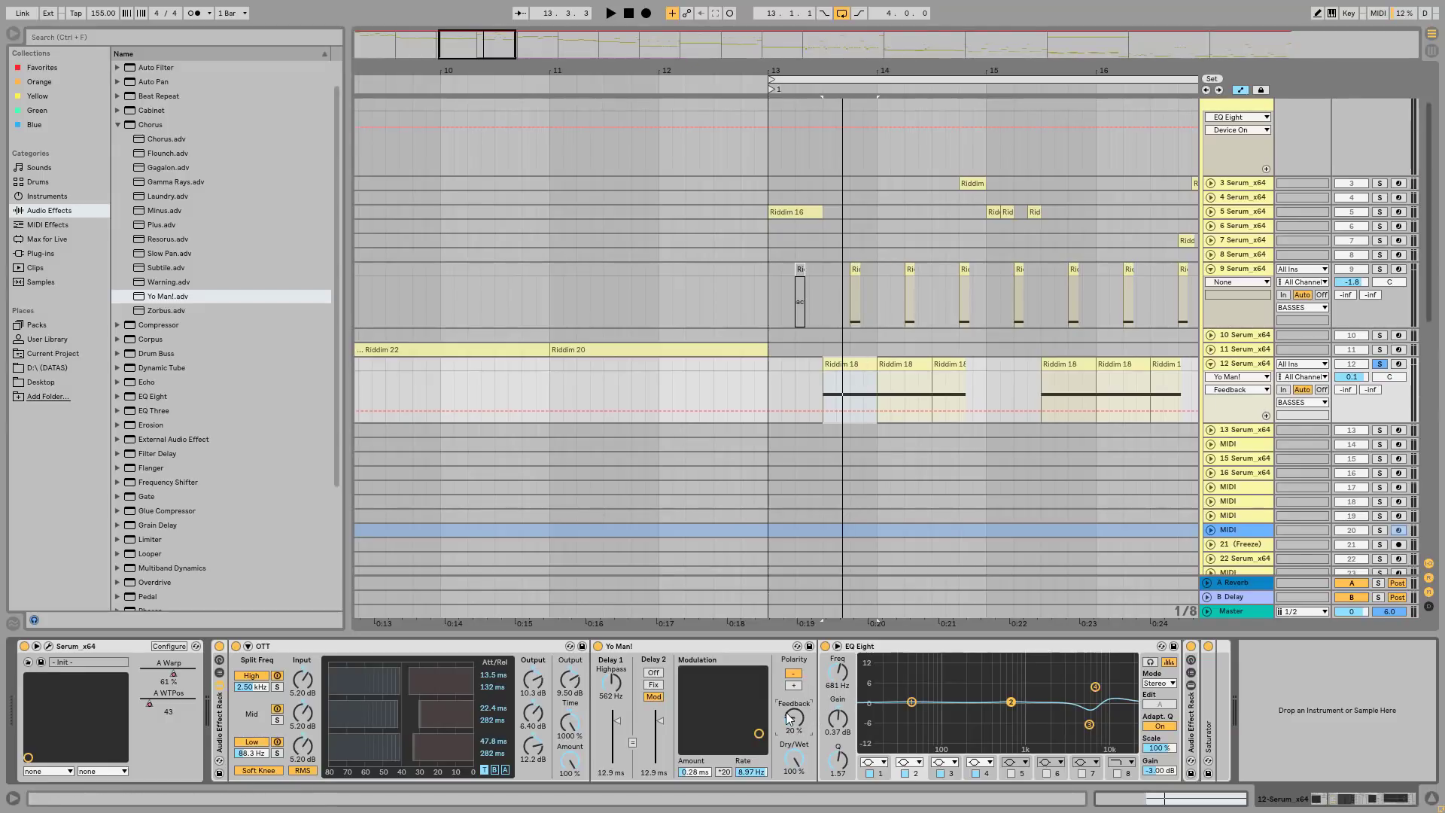
mouse_move(794, 726)
mouse_down()
mouse_move(794, 693)
mouse_move(793, 745)
mouse_up()
key(space)
key(space)
Step: Inspect band 3 of the EQ Eight after the chorus, leaving the device folded
click(912, 643)
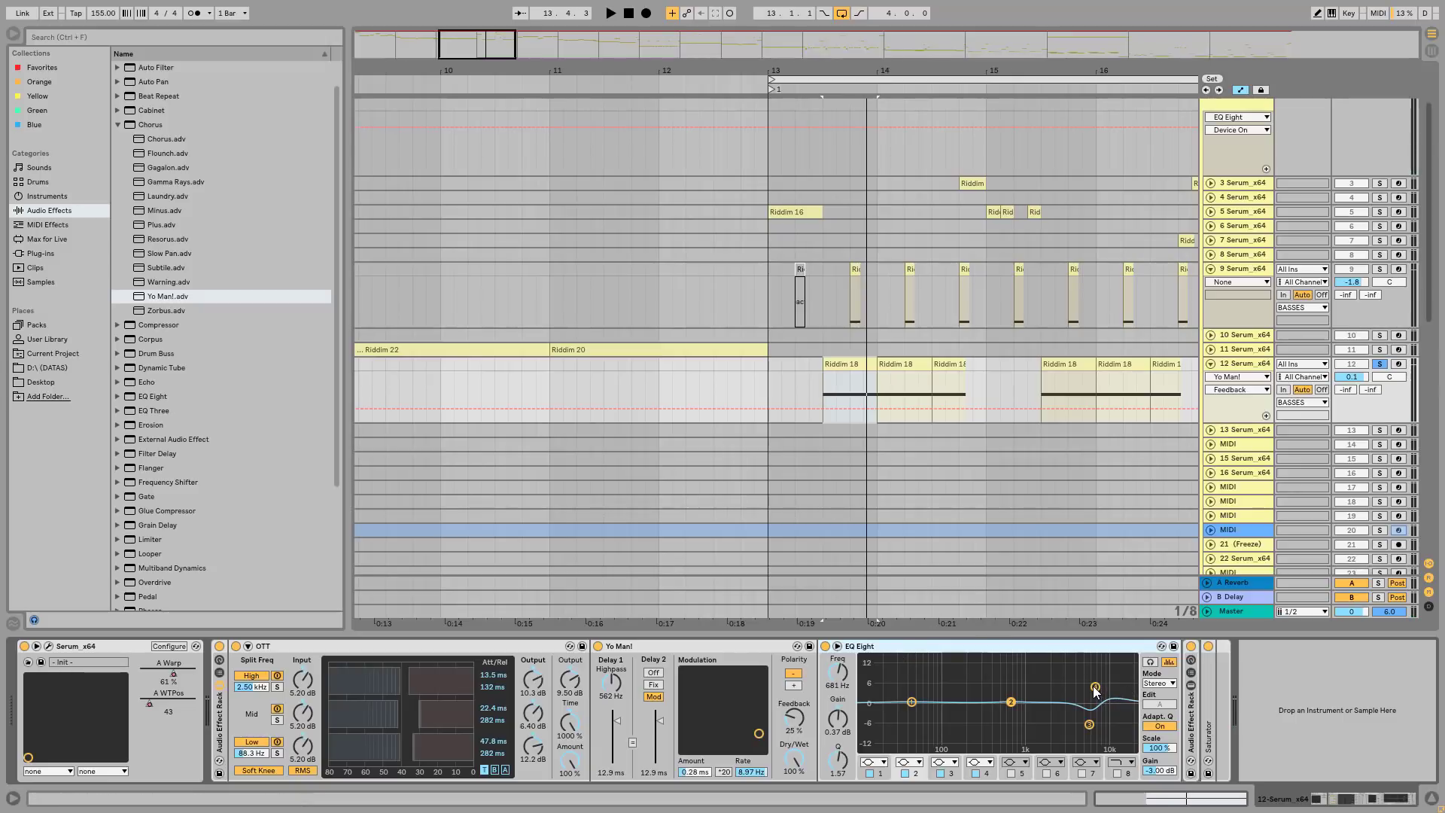
click(1088, 724)
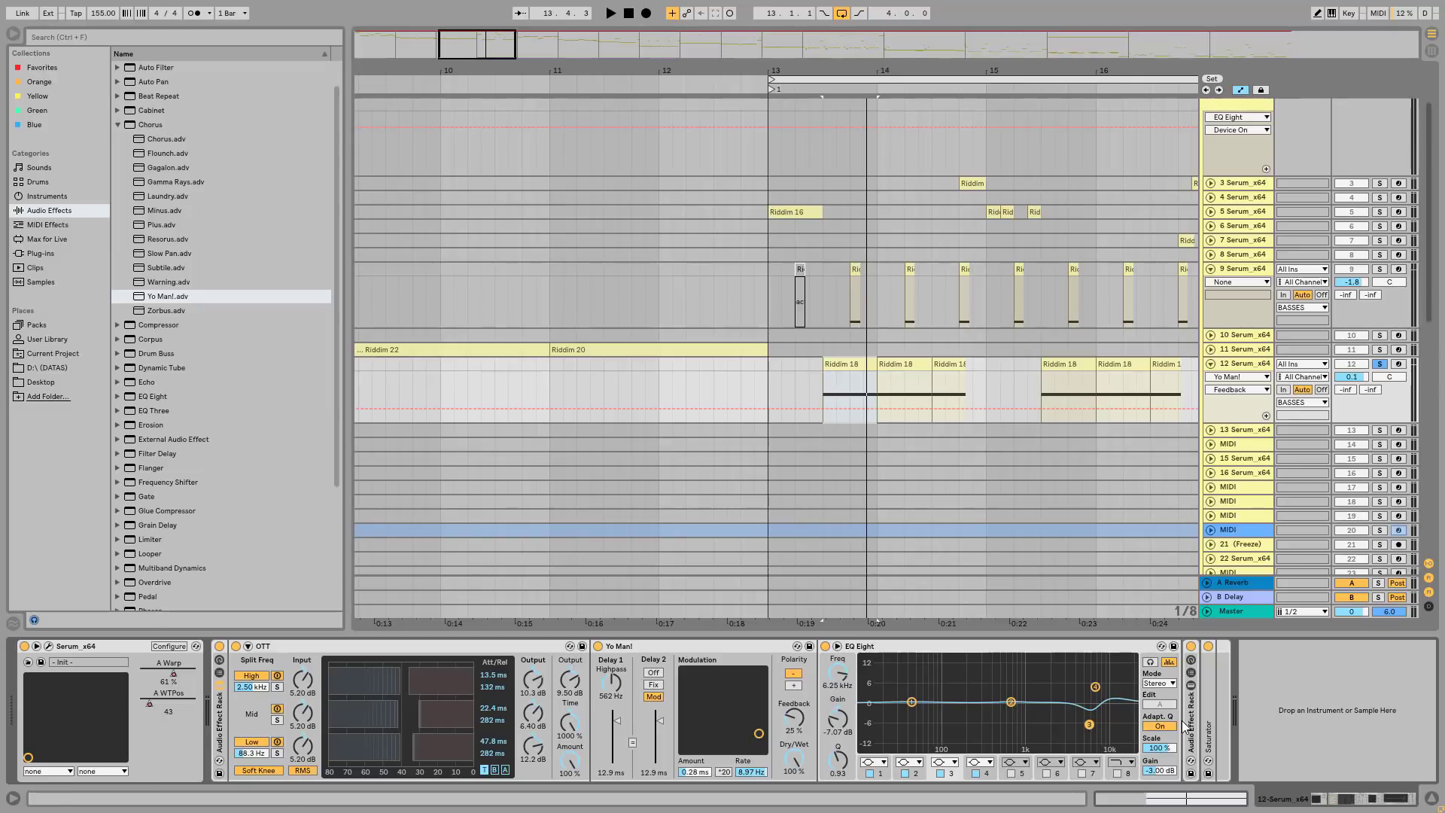
double_click(888, 645)
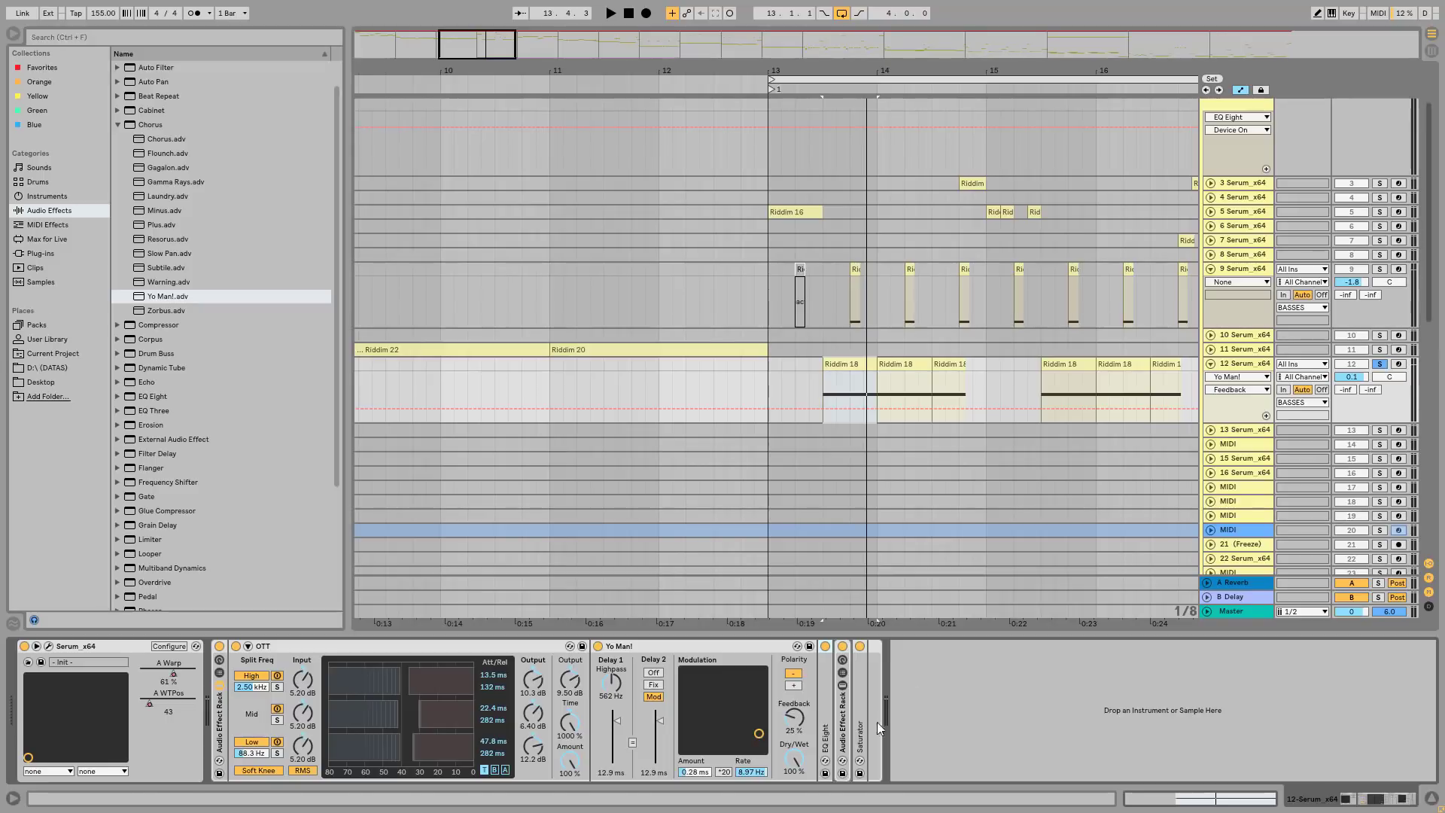
double_click(831, 710)
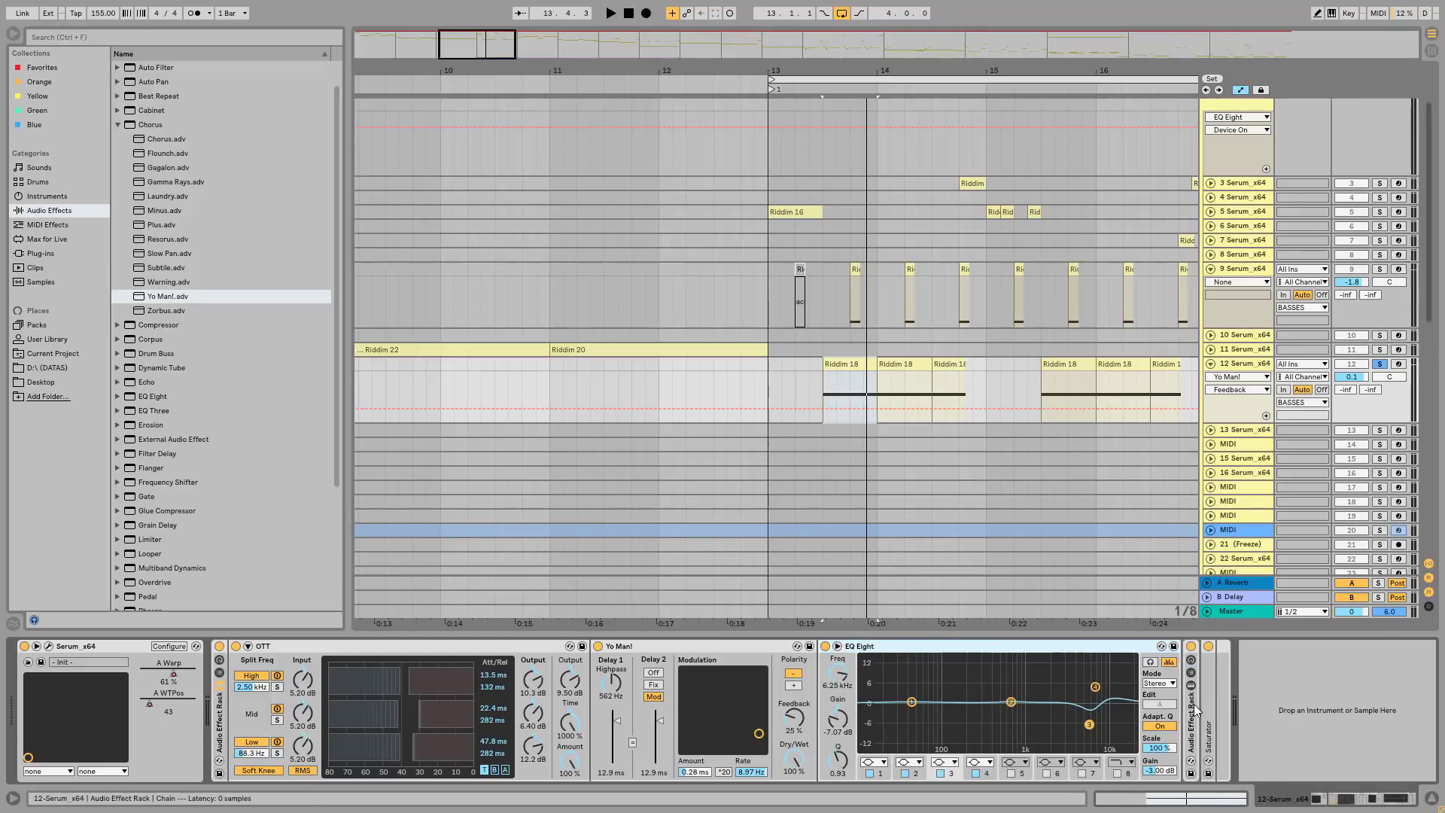
double_click(903, 646)
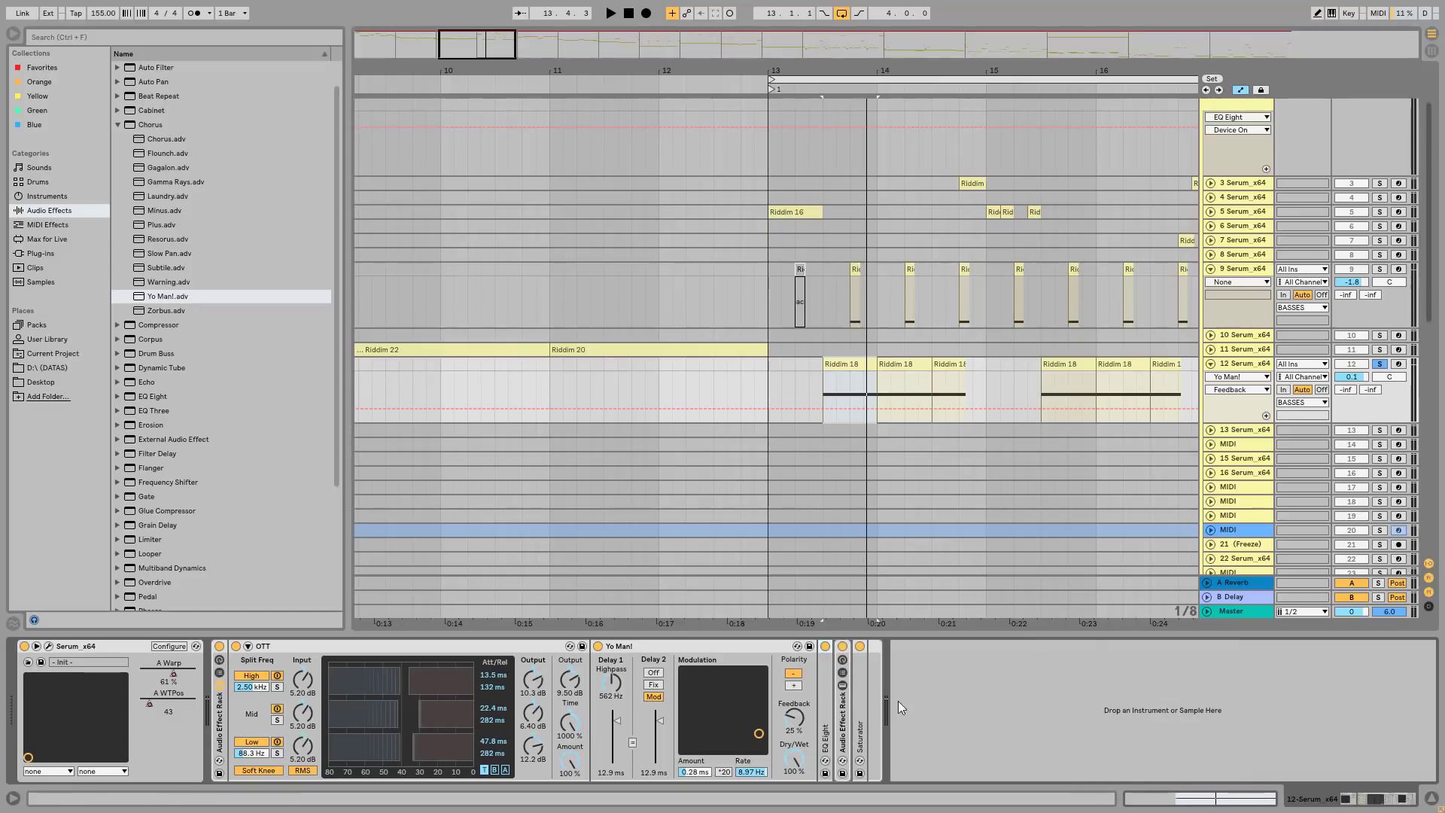
Step: Unfold the Audio Effect Rack after EQ Eight and check its chain list, Simple Delay and Utility
double_click(850, 730)
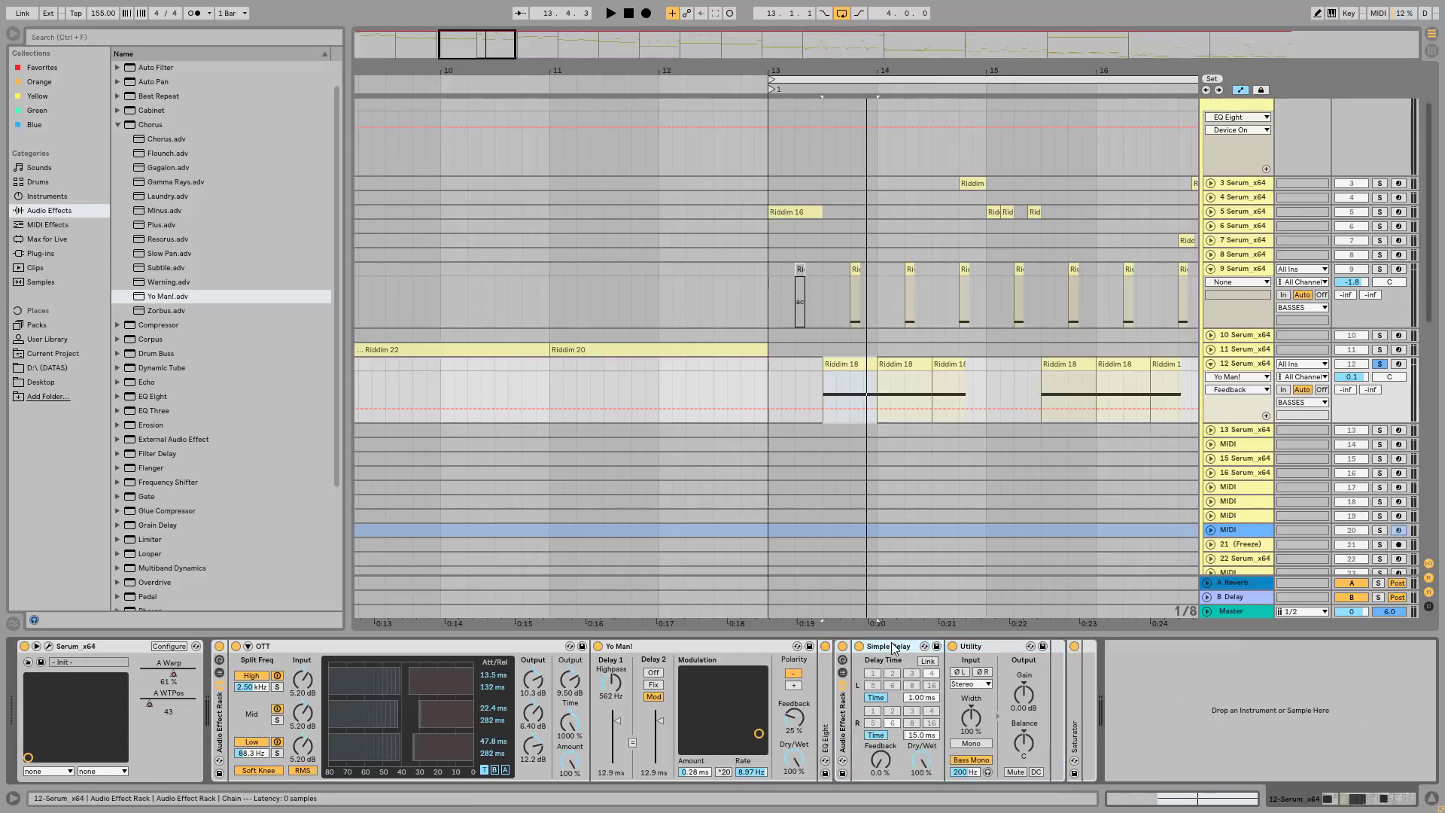
click(845, 670)
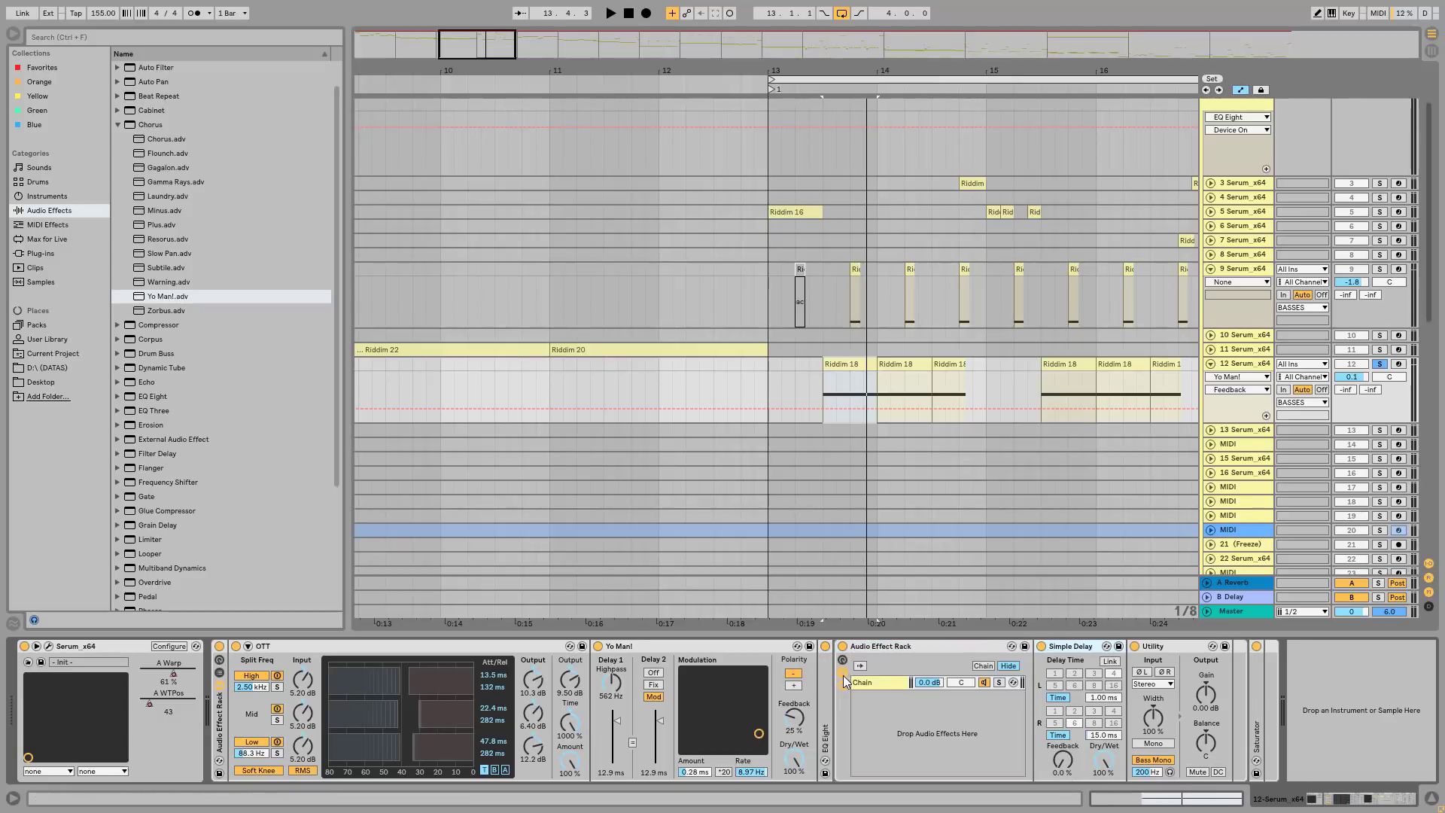
click(843, 669)
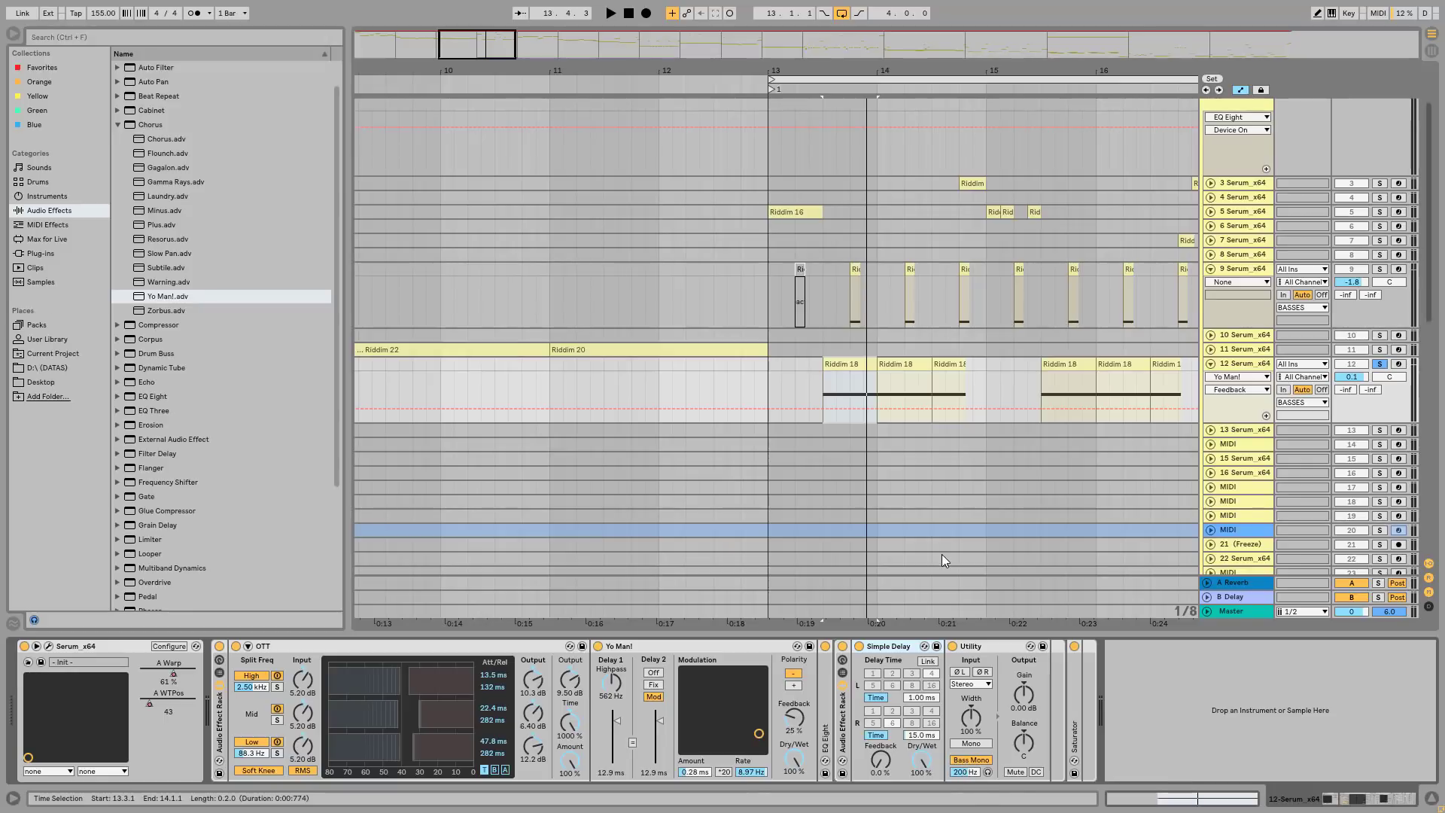
Step: Insert the TWO BANDS SPLIT MBC.adg rack between EQ Eight and the existing Audio Effect Rack
key(minus)
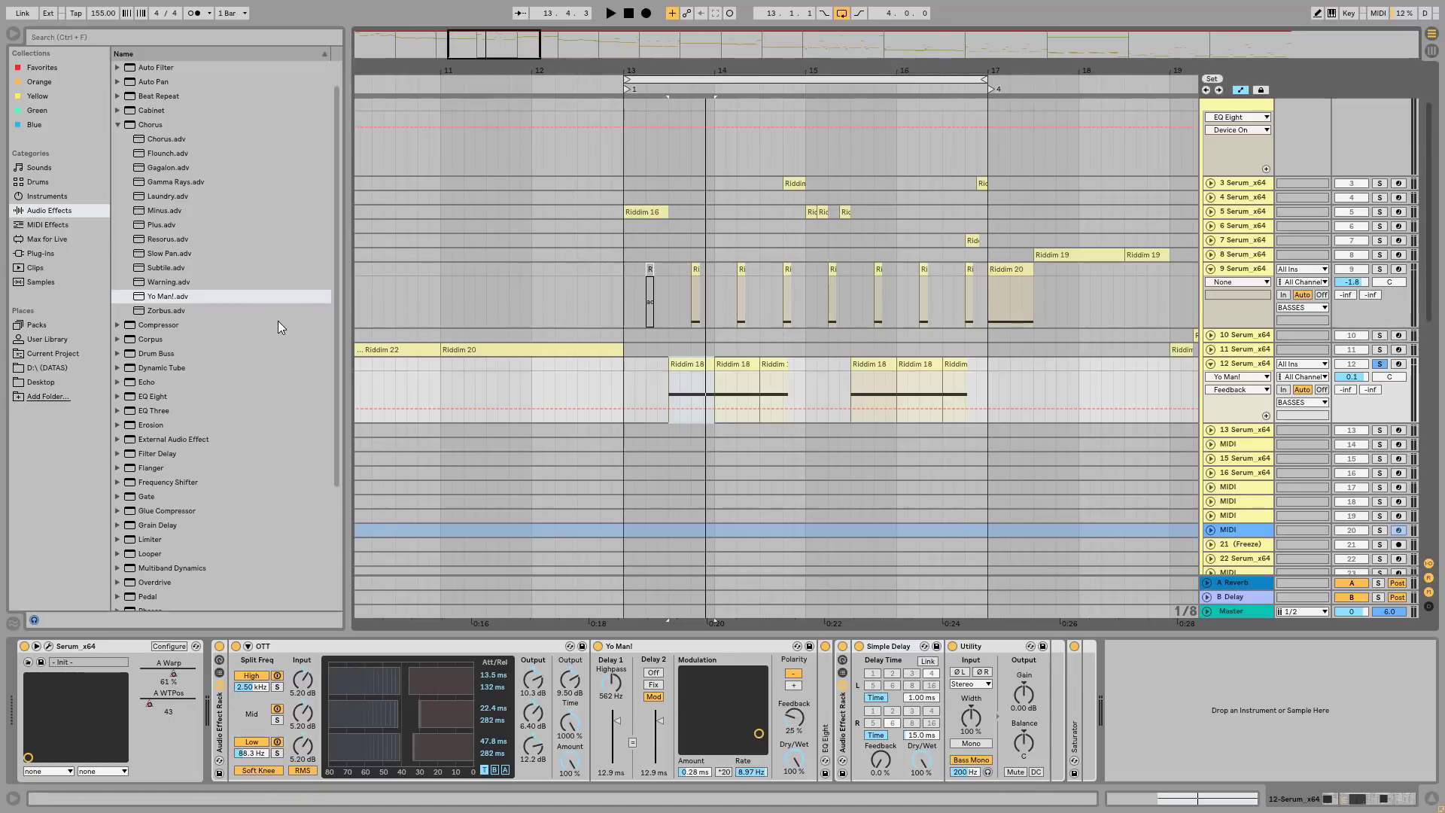
scroll(247, 379, up, 2)
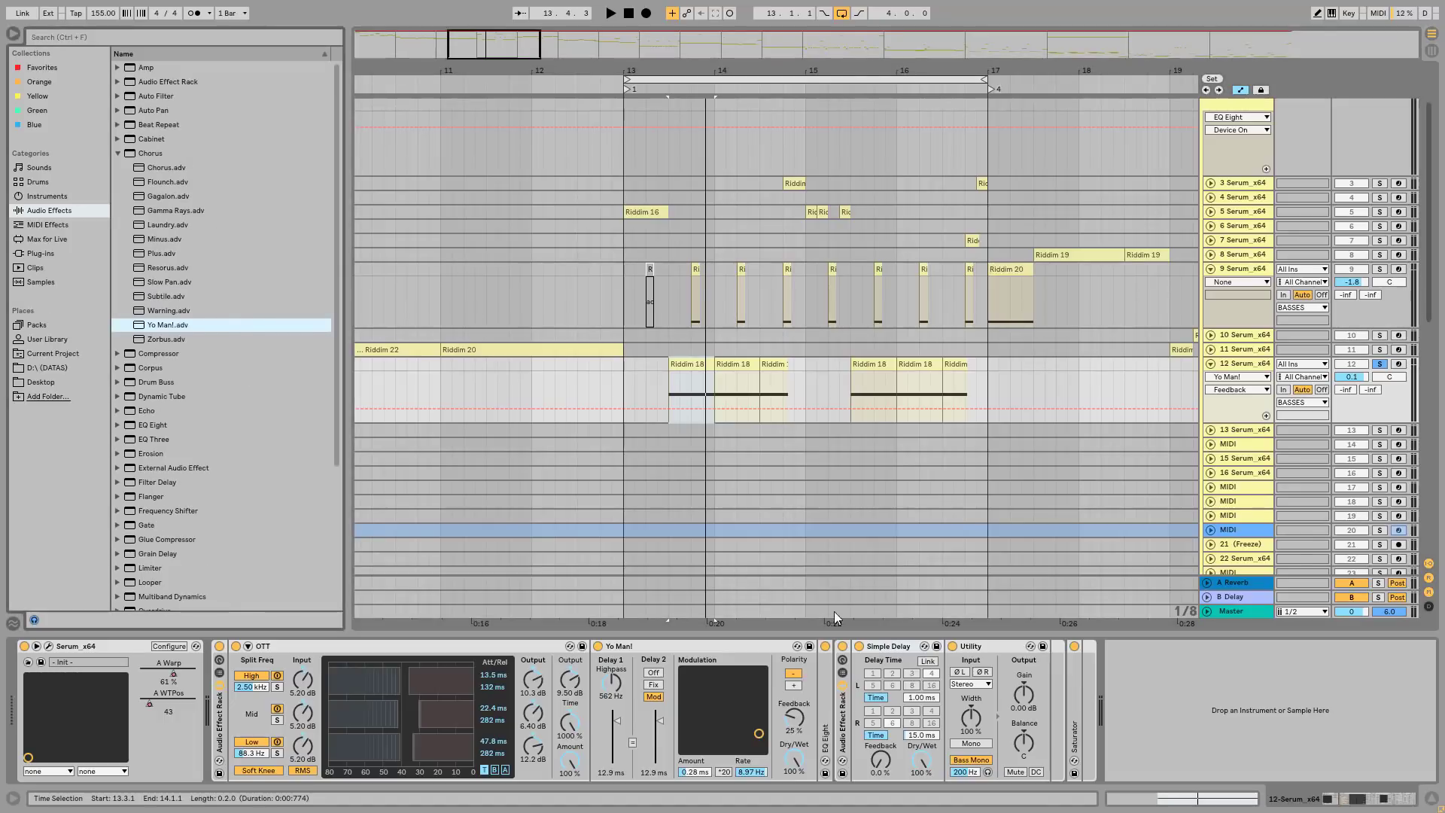
click(843, 671)
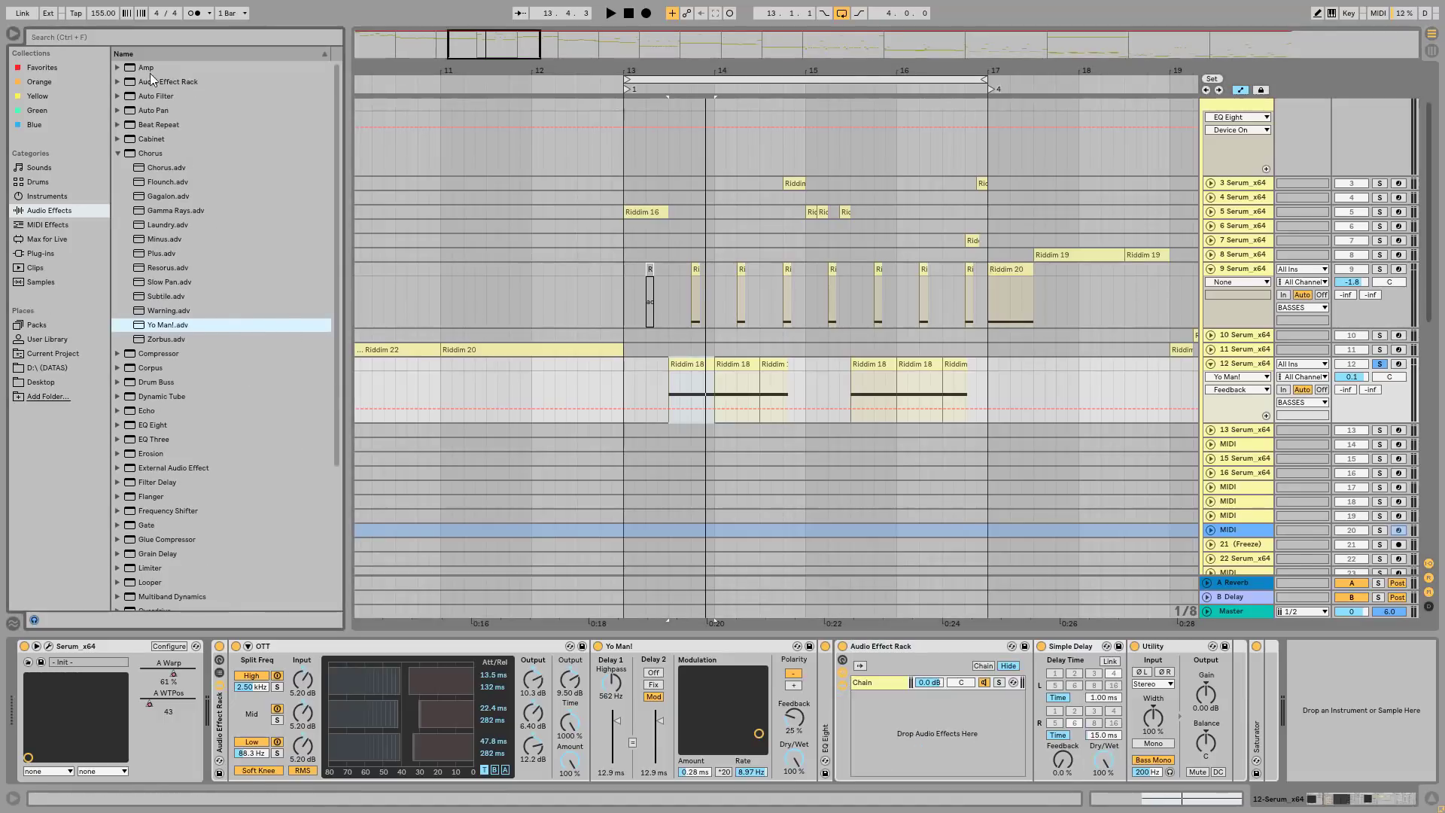
click(118, 82)
scroll(191, 310, down, 3)
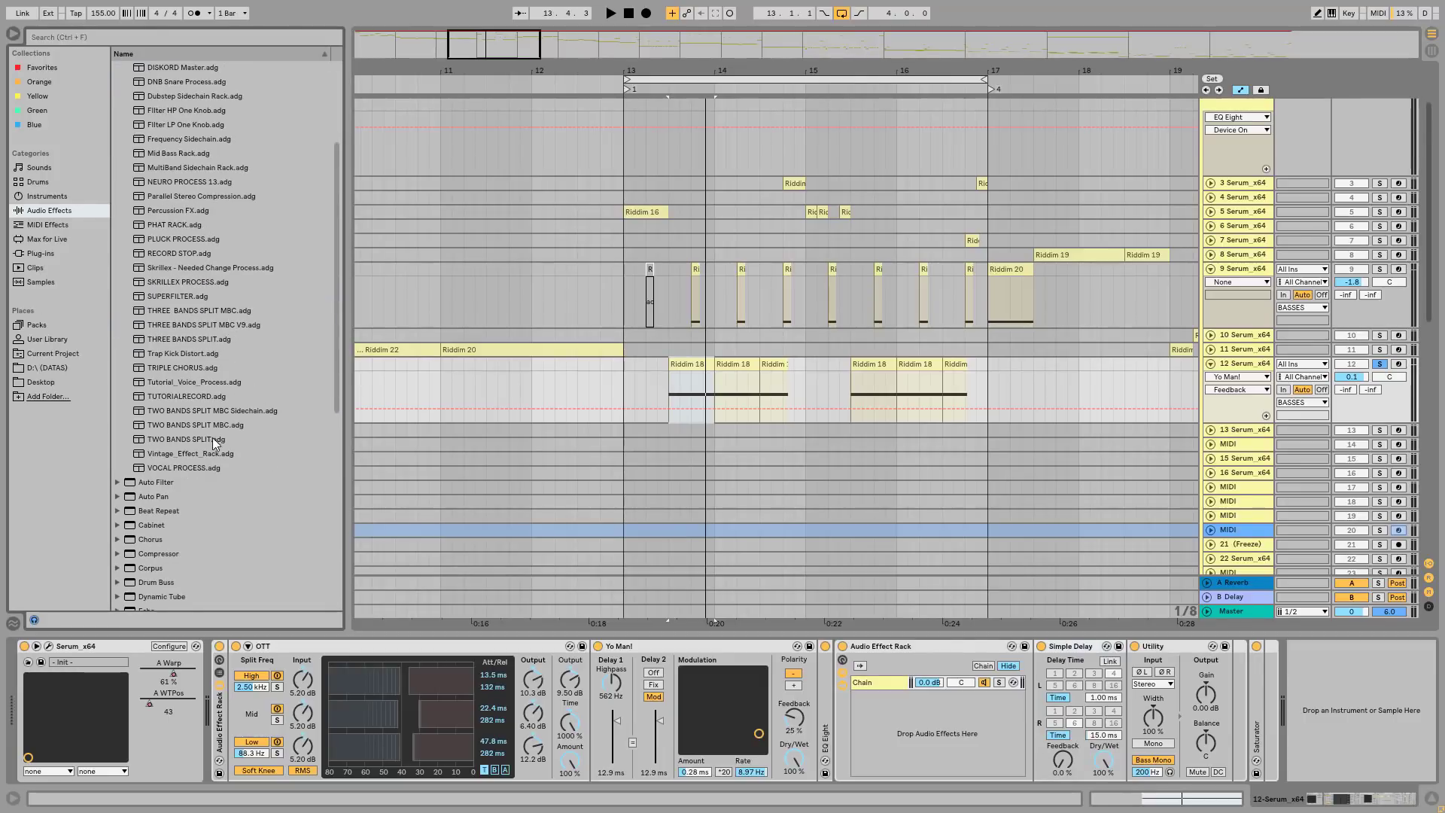
drag(187, 426, 831, 712)
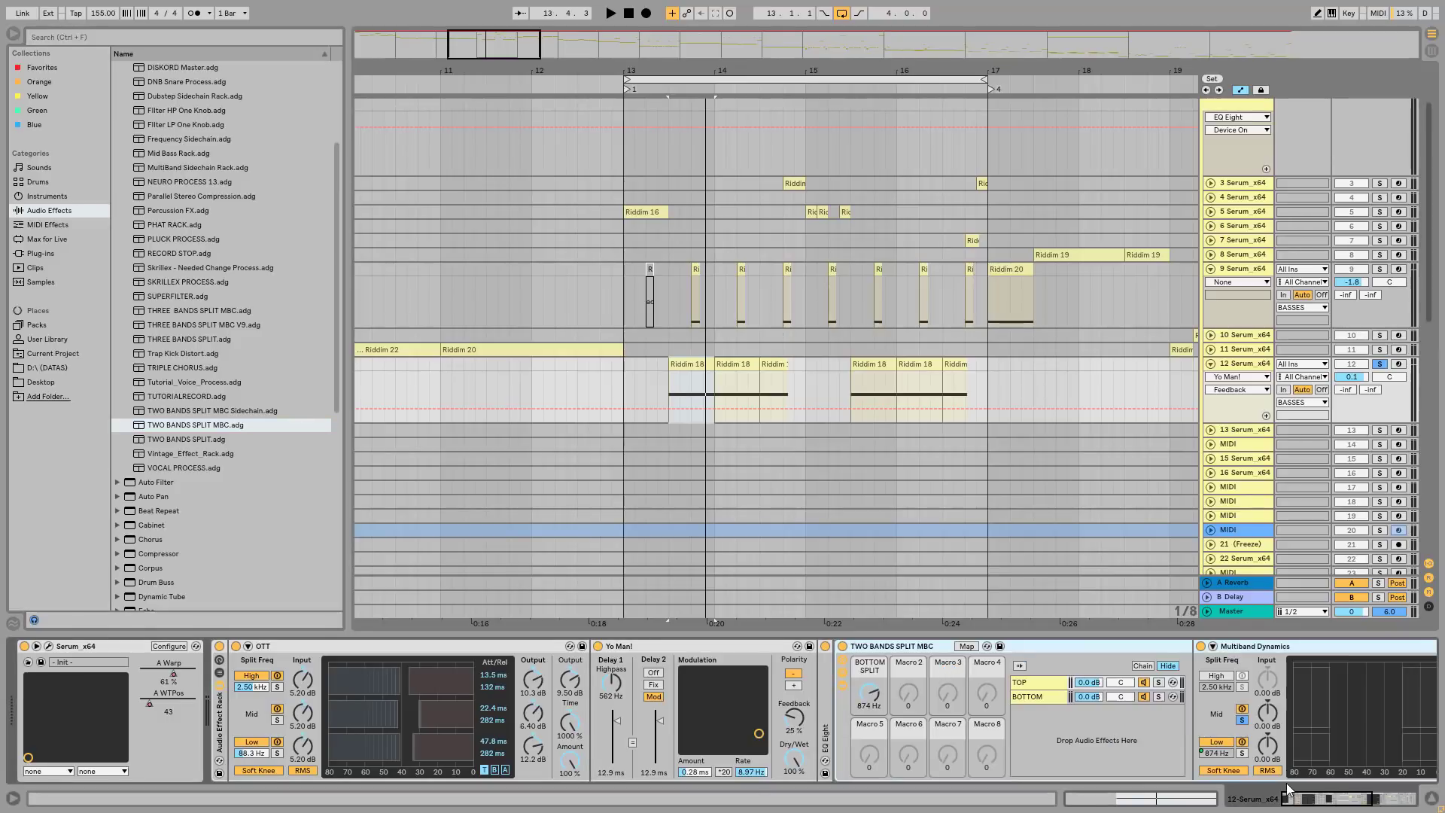
Step: Move Simple Delay and Utility from the Audio Effect Rack into the TOP chain of TWO BANDS SPLIT MBC
click(1031, 681)
click(1039, 698)
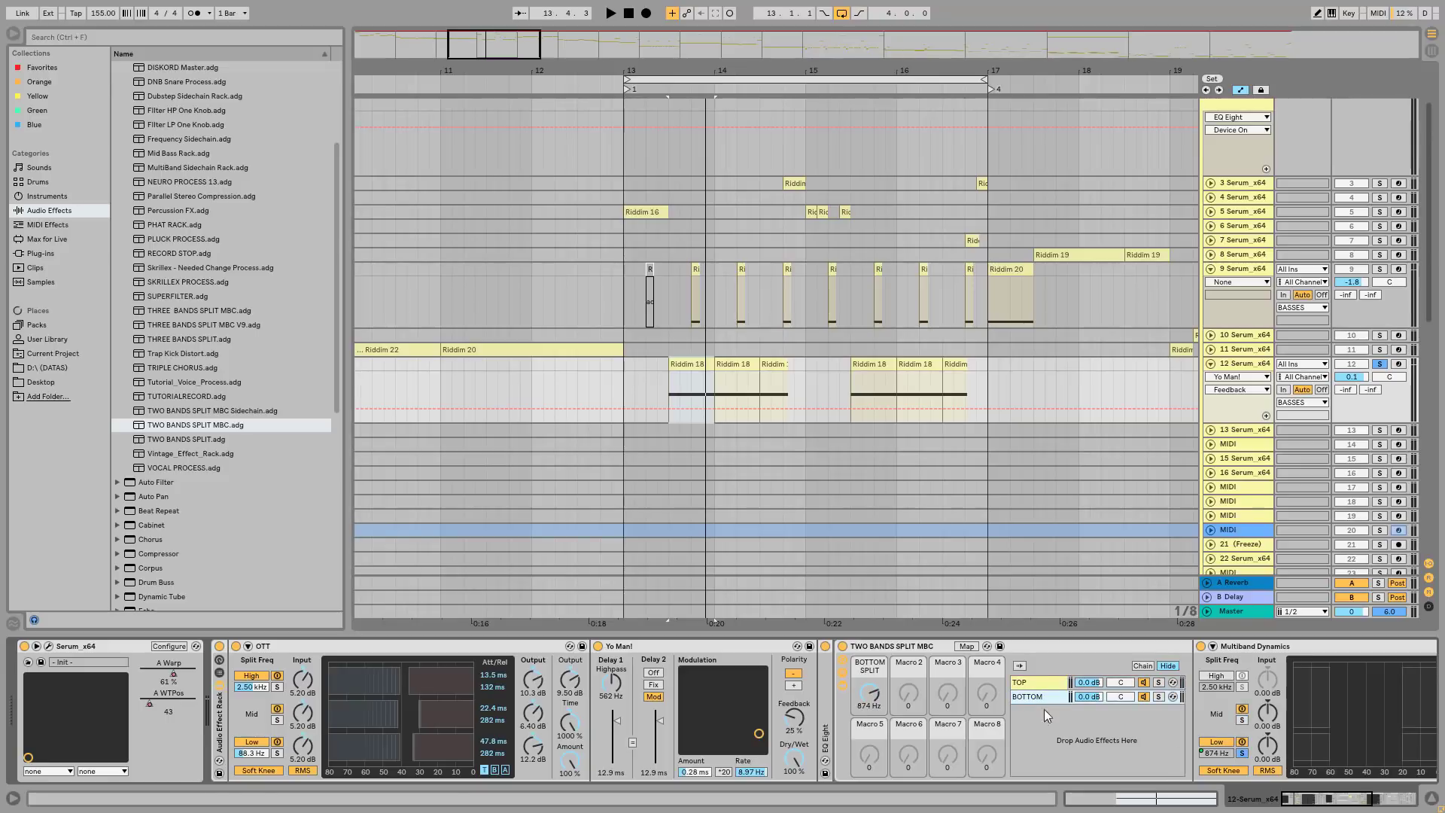
click(1325, 805)
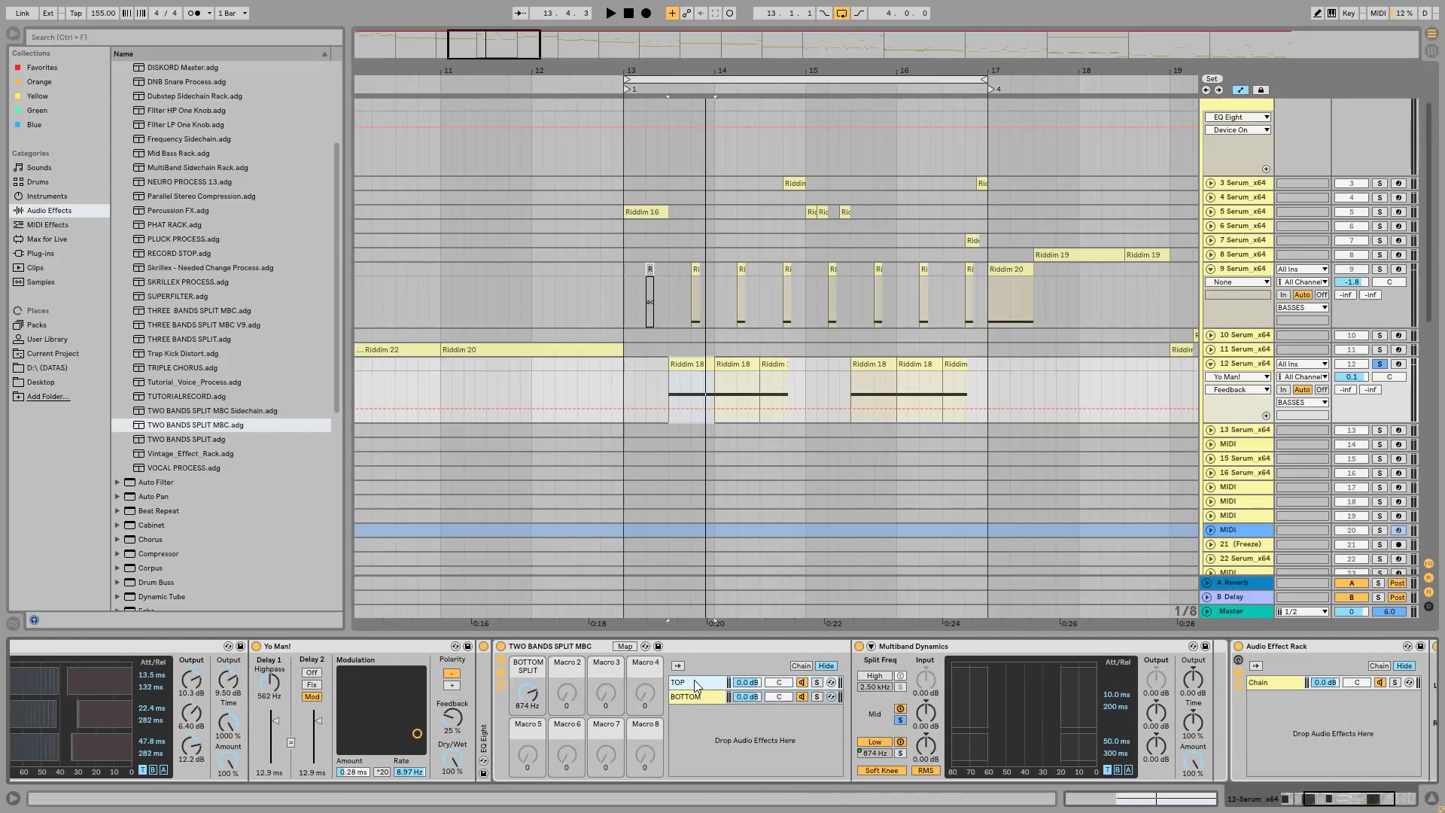
click(694, 695)
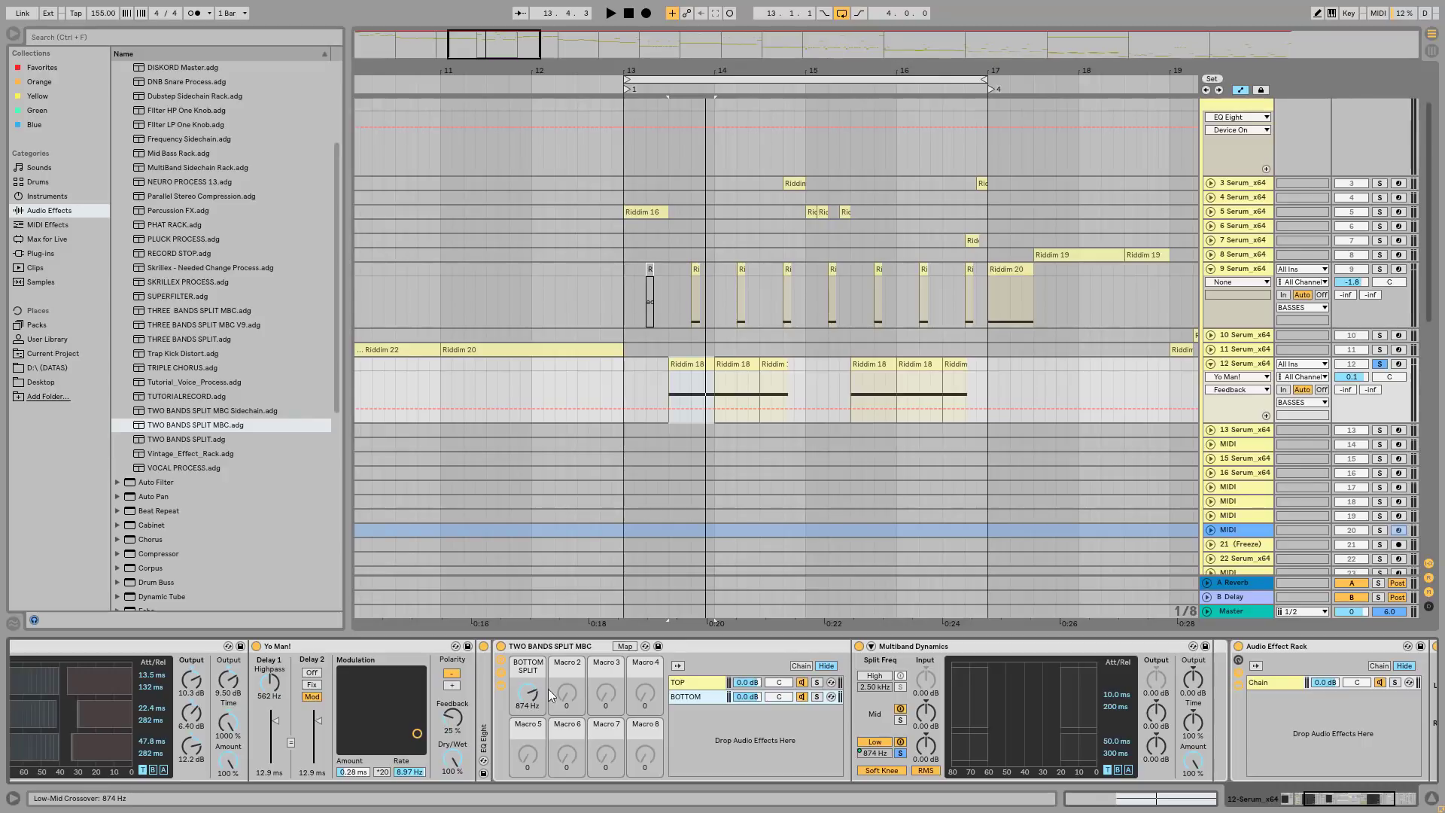
drag(1318, 803, 1336, 803)
drag(1145, 659, 400, 689)
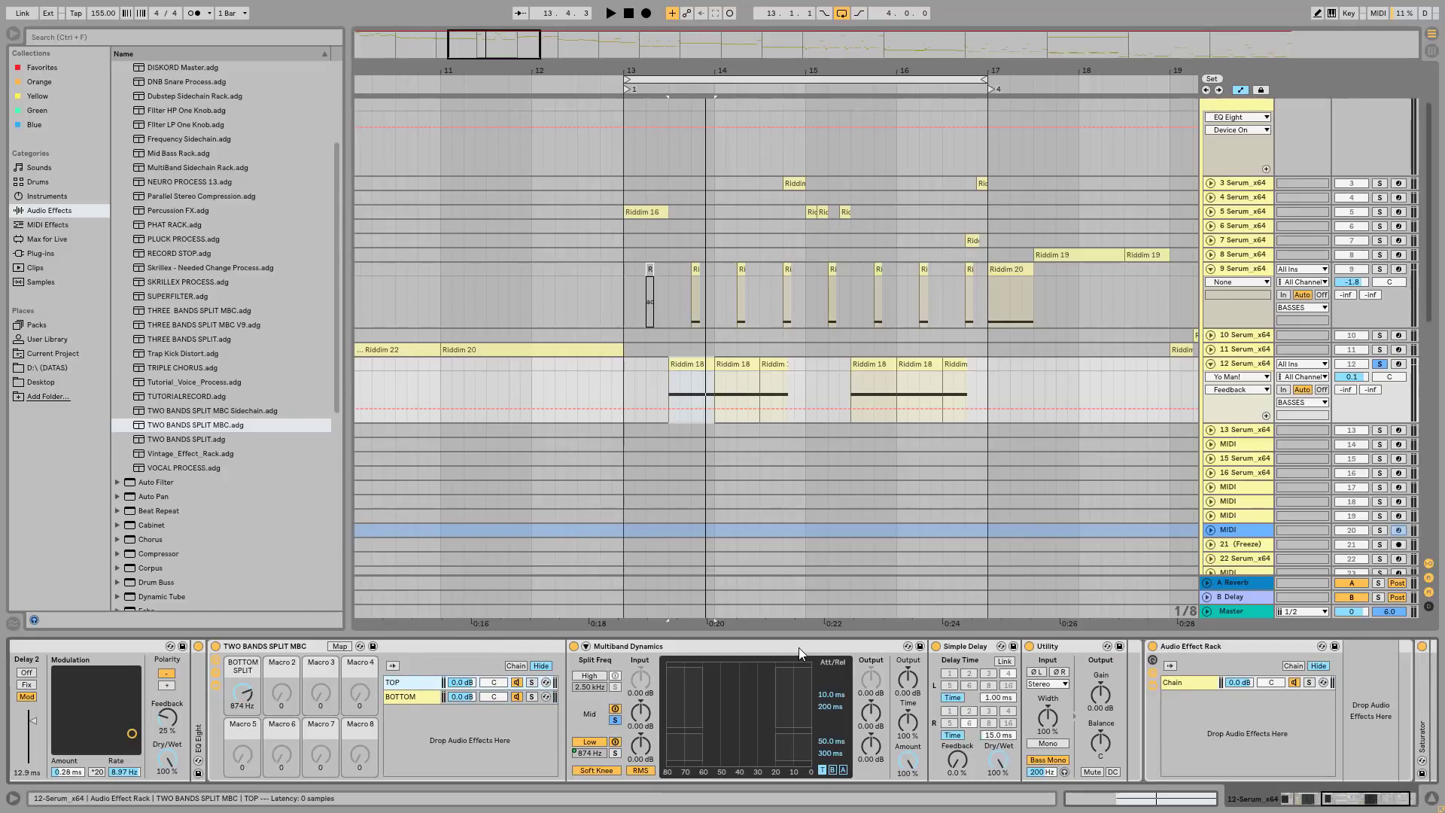
Step: Set the BOTTOM SPLIT macro of the TWO BANDS SPLIT MBC rack to 400 Hz
drag(242, 694, 242, 722)
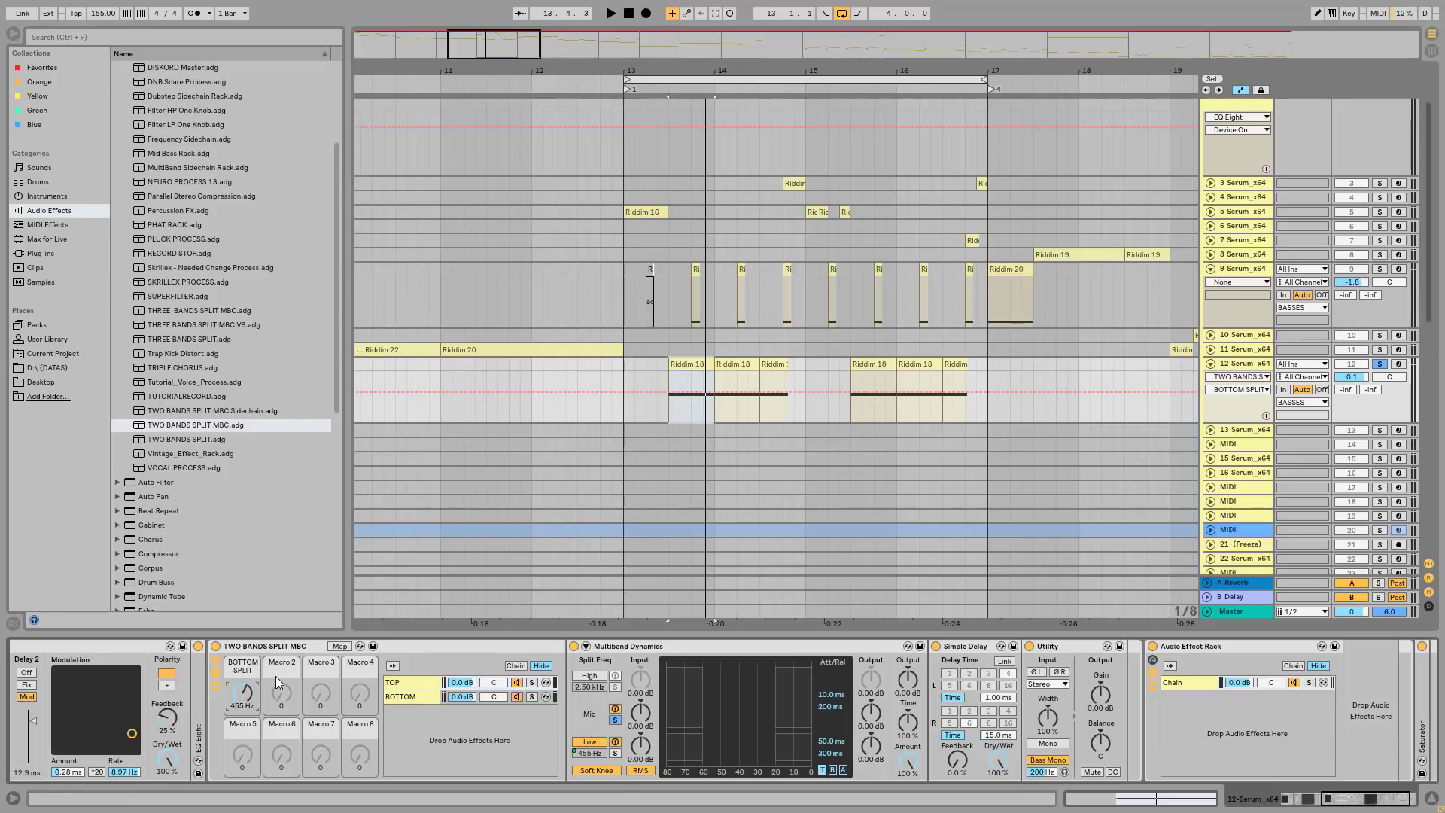
text(400)
key(Return)
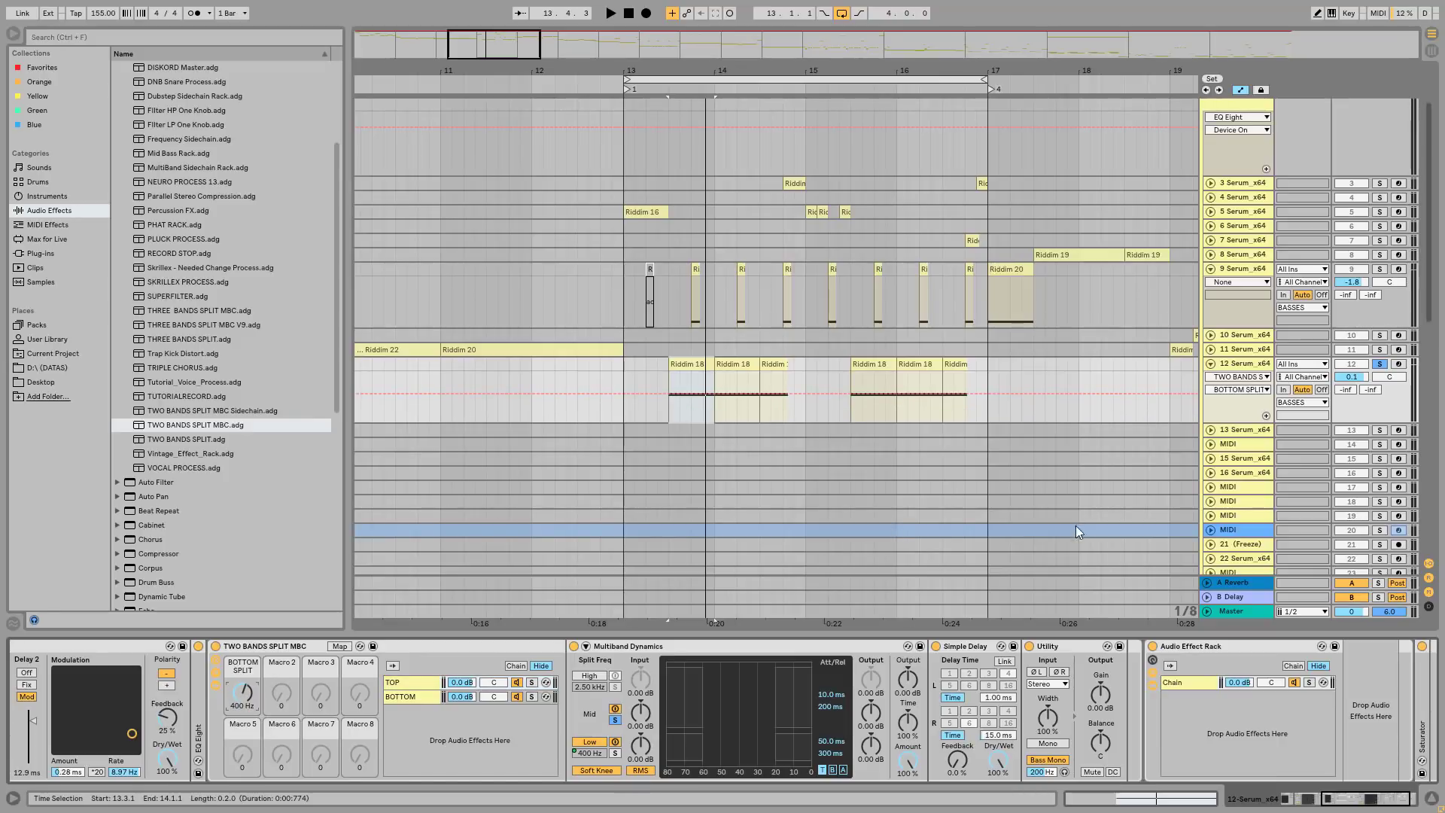
Step: Check the BOTTOM chain of TWO BANDS SPLIT MBC and delete the leftover Audio Effect Rack before Saturator
click(414, 695)
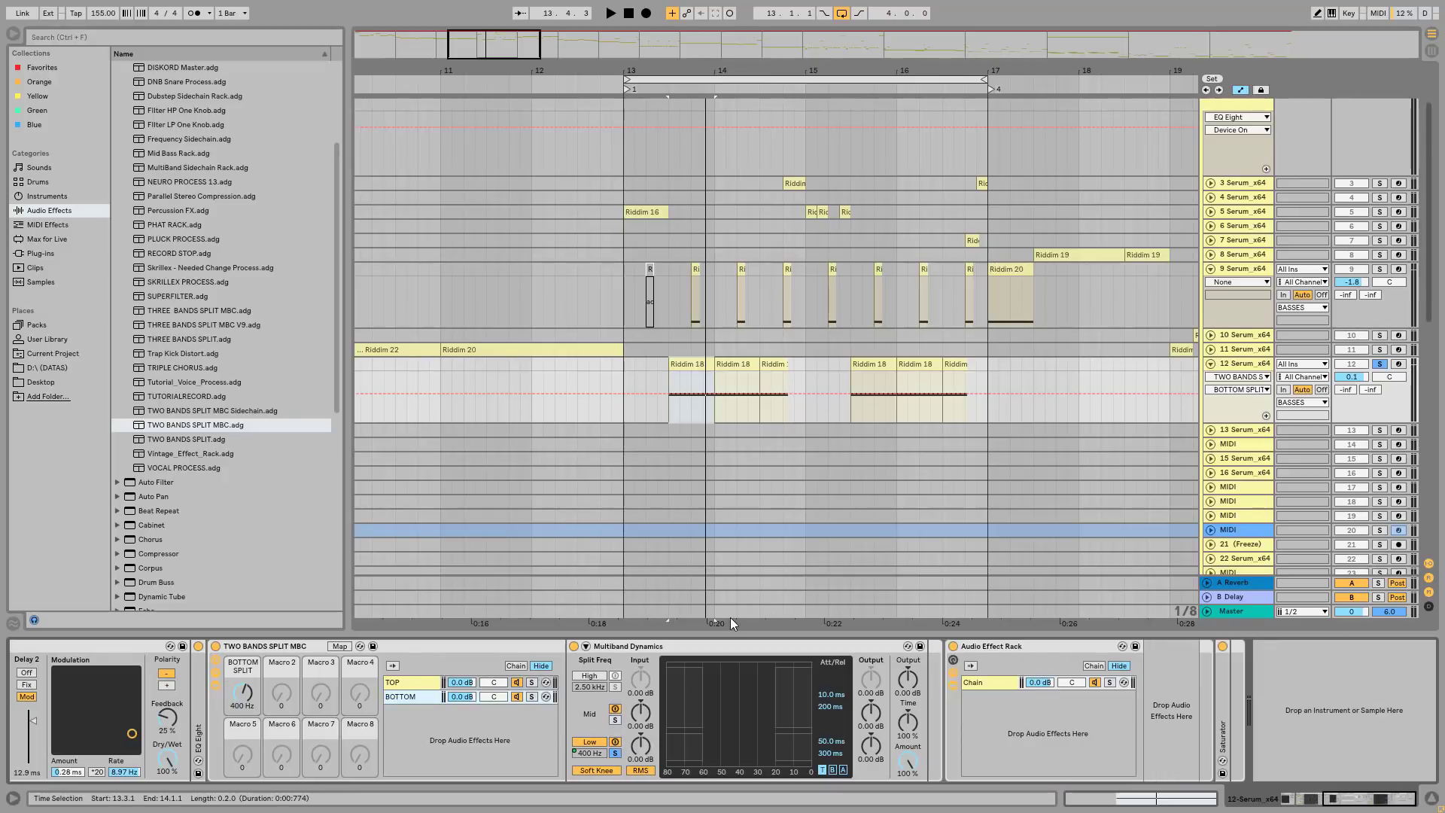
scroll(202, 317, down, 5)
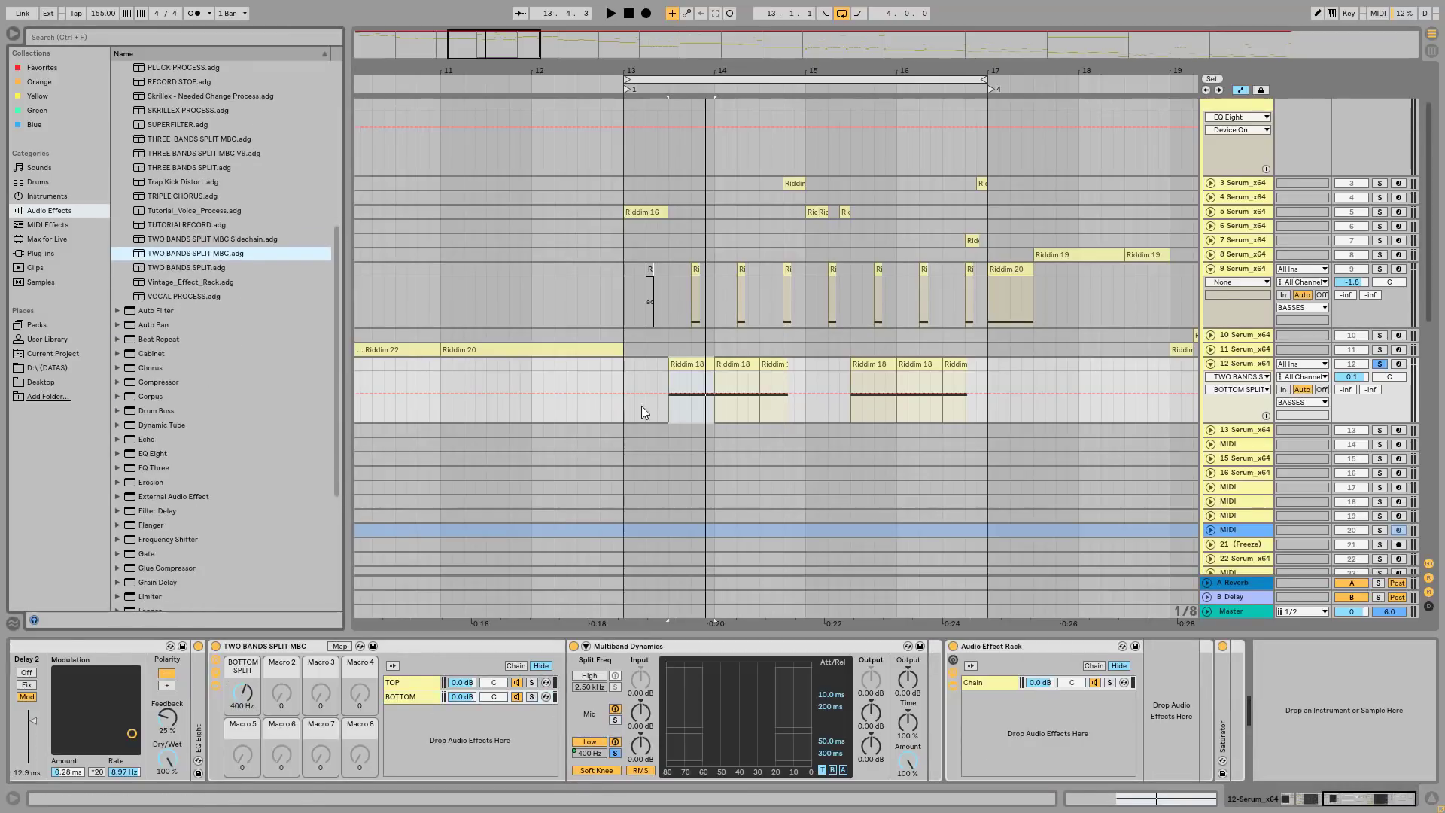
scroll(641, 405, down, 2)
click(1048, 647)
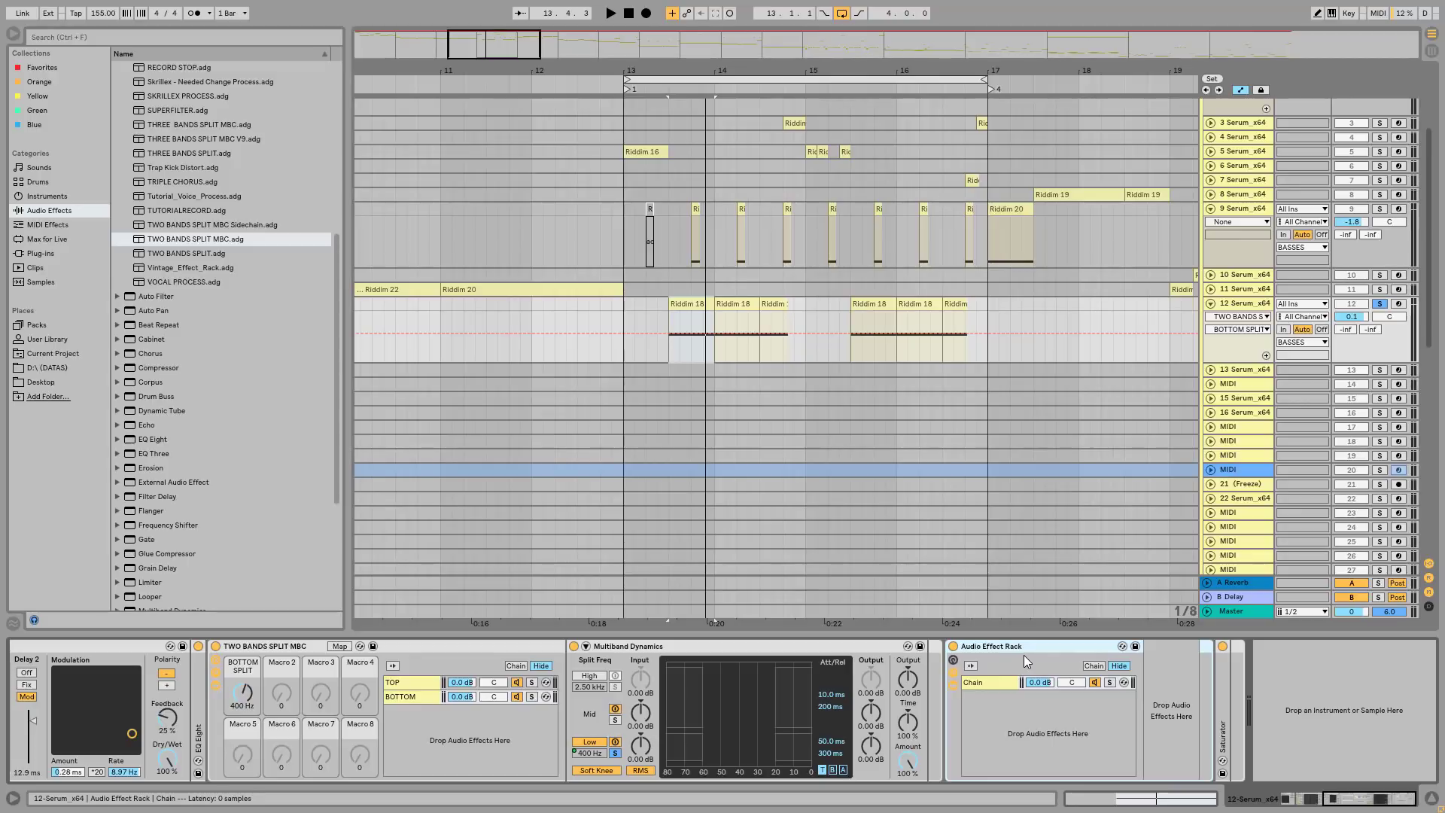
key(Delete)
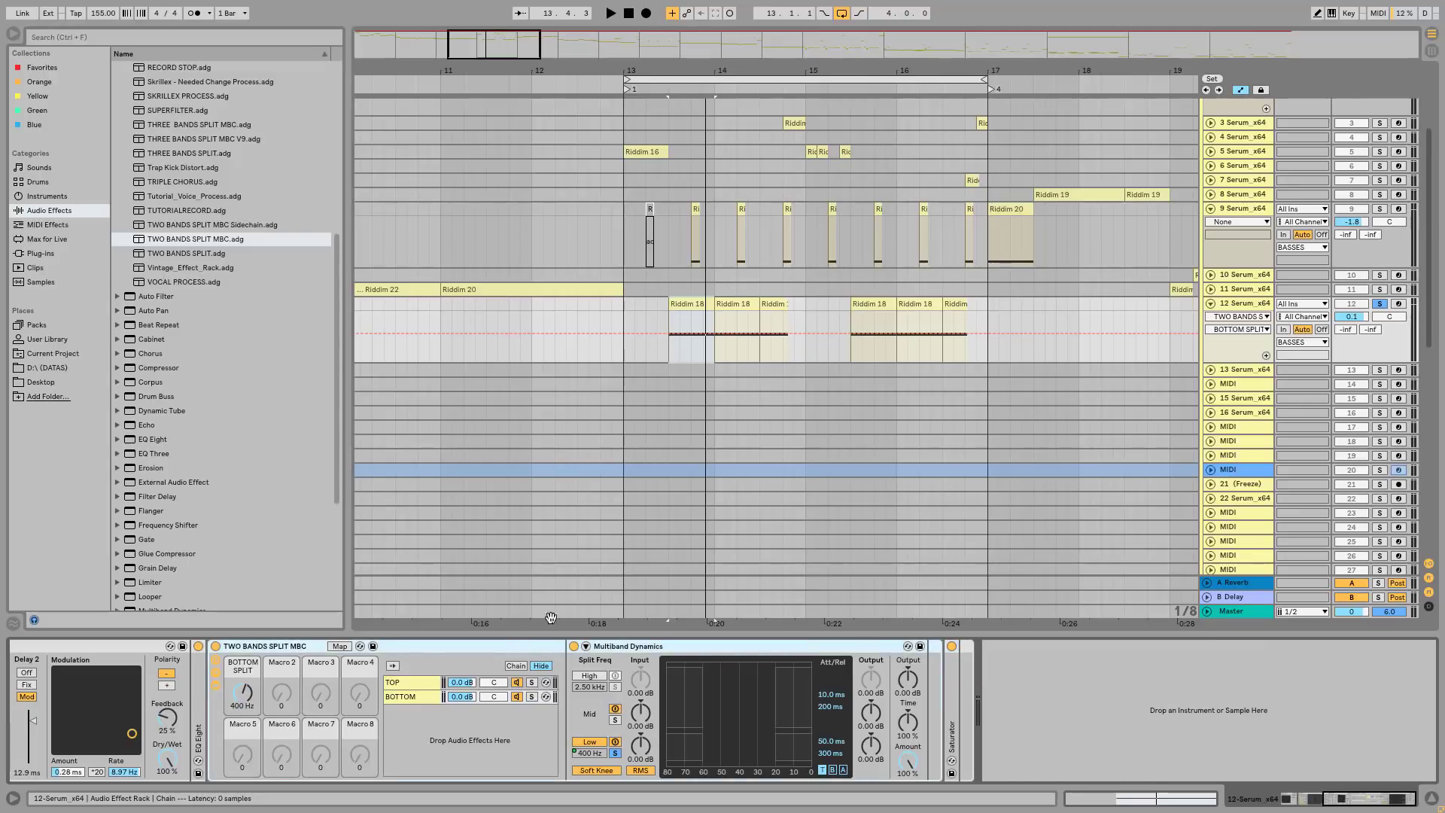
Step: Play the riddim bass and compare it with the TWO BANDS SPLIT MBC rack bypassed and enabled, with the TOP chain shown
key(space)
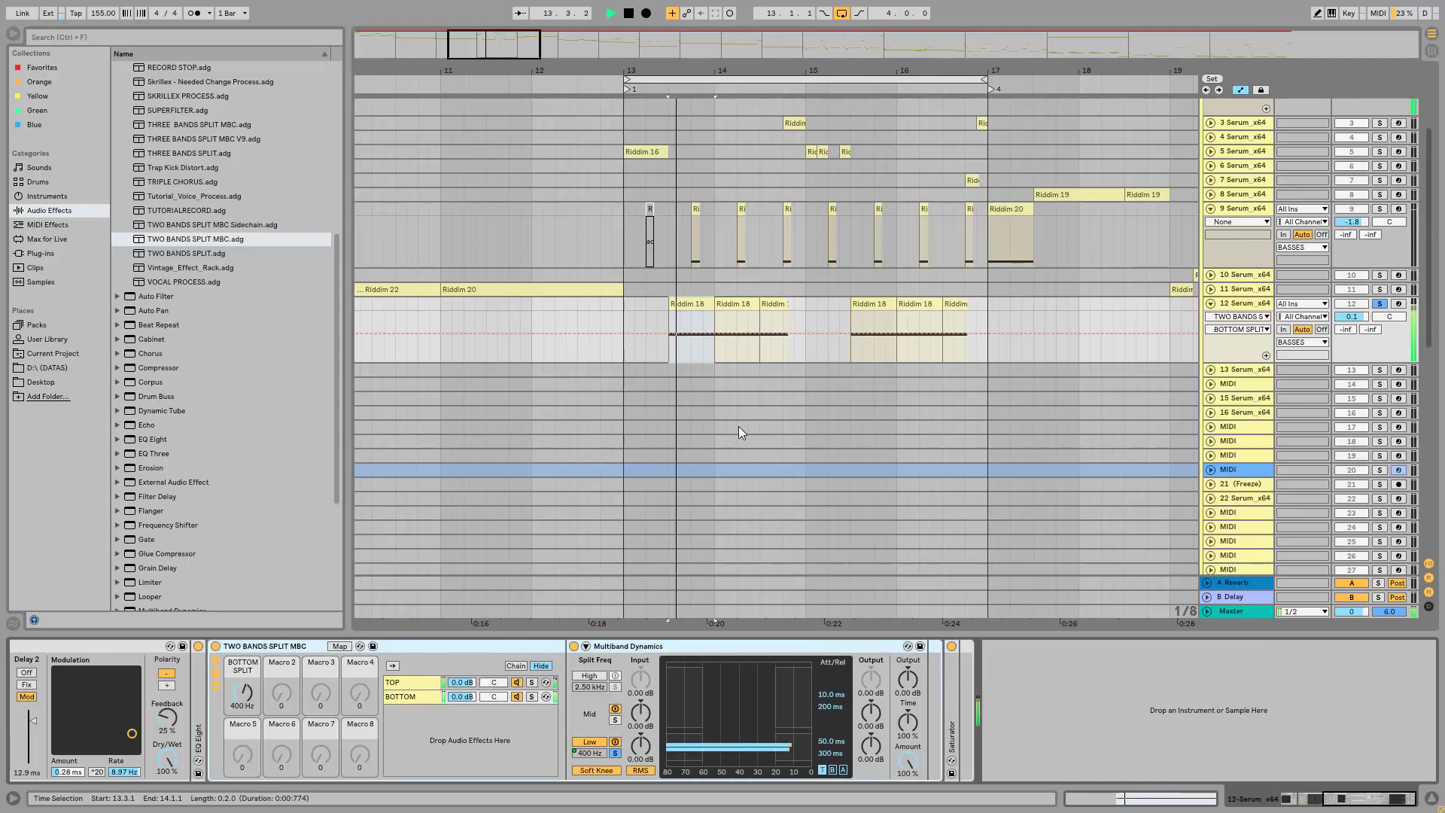
click(431, 694)
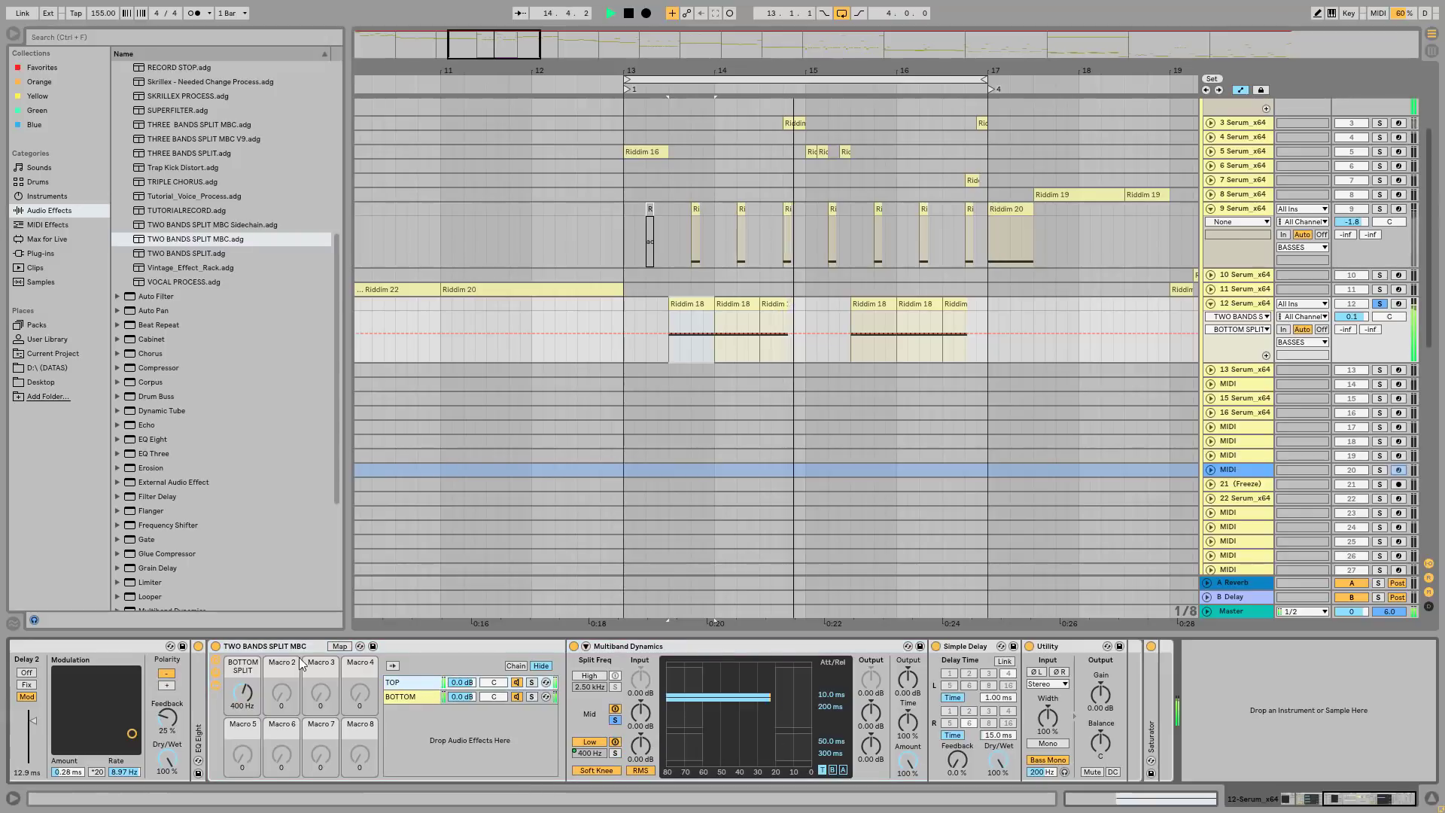
click(216, 646)
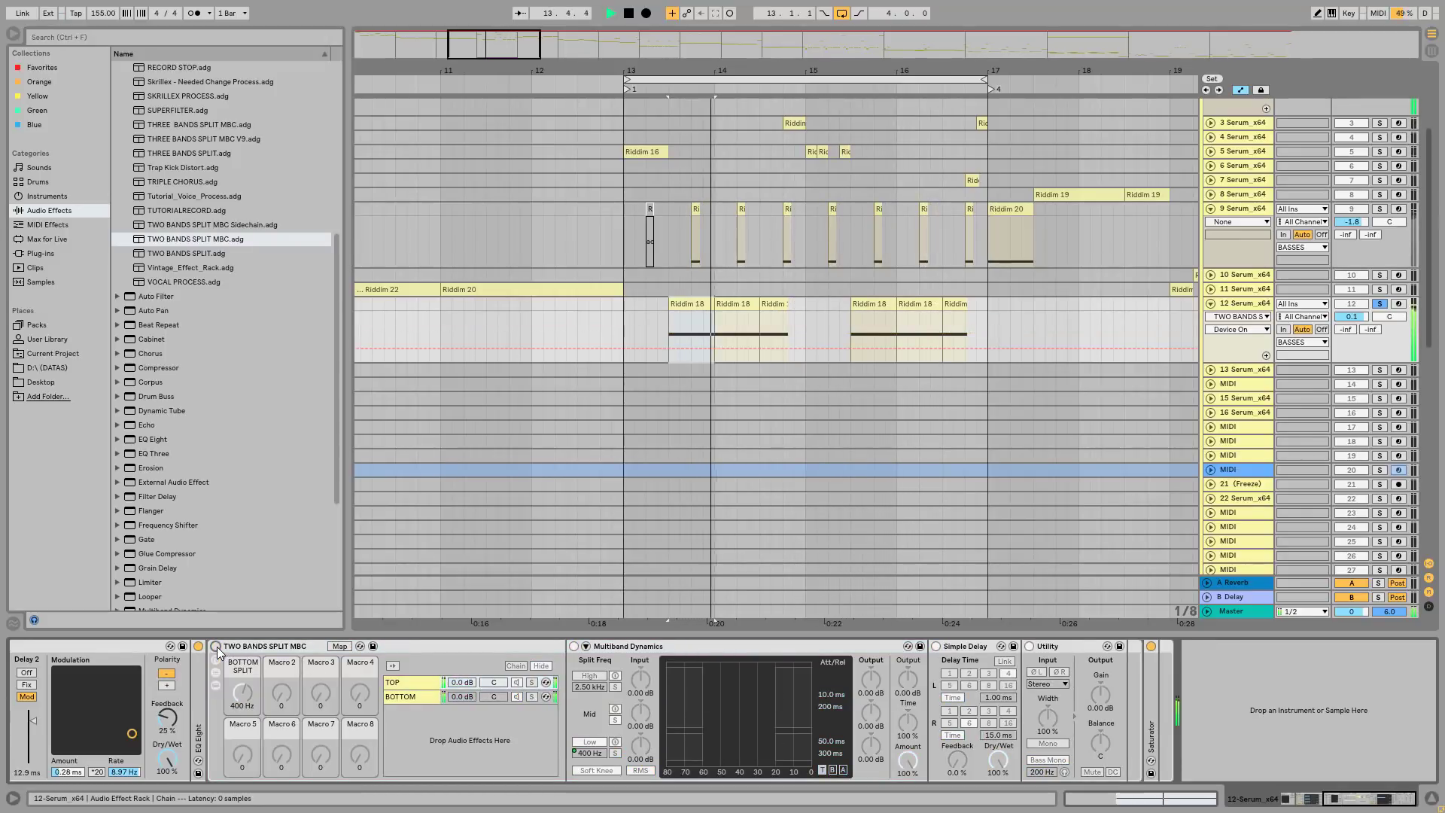
click(216, 645)
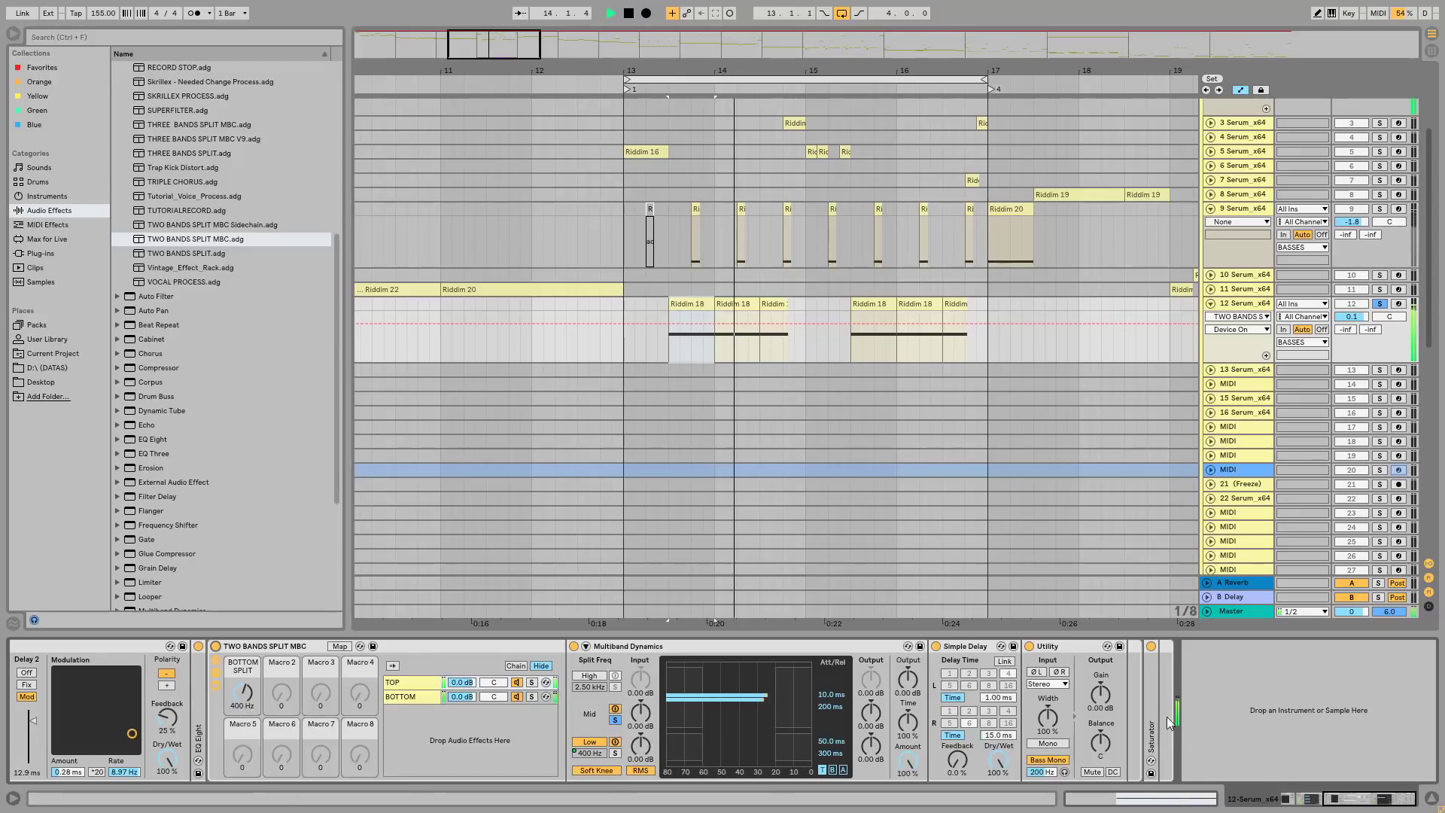
key(space)
Step: Fold the TWO BANDS SPLIT MBC, Yo Man! and OTT devices to collapse the whole effect chain after Serum
double_click(1154, 699)
double_click(1204, 646)
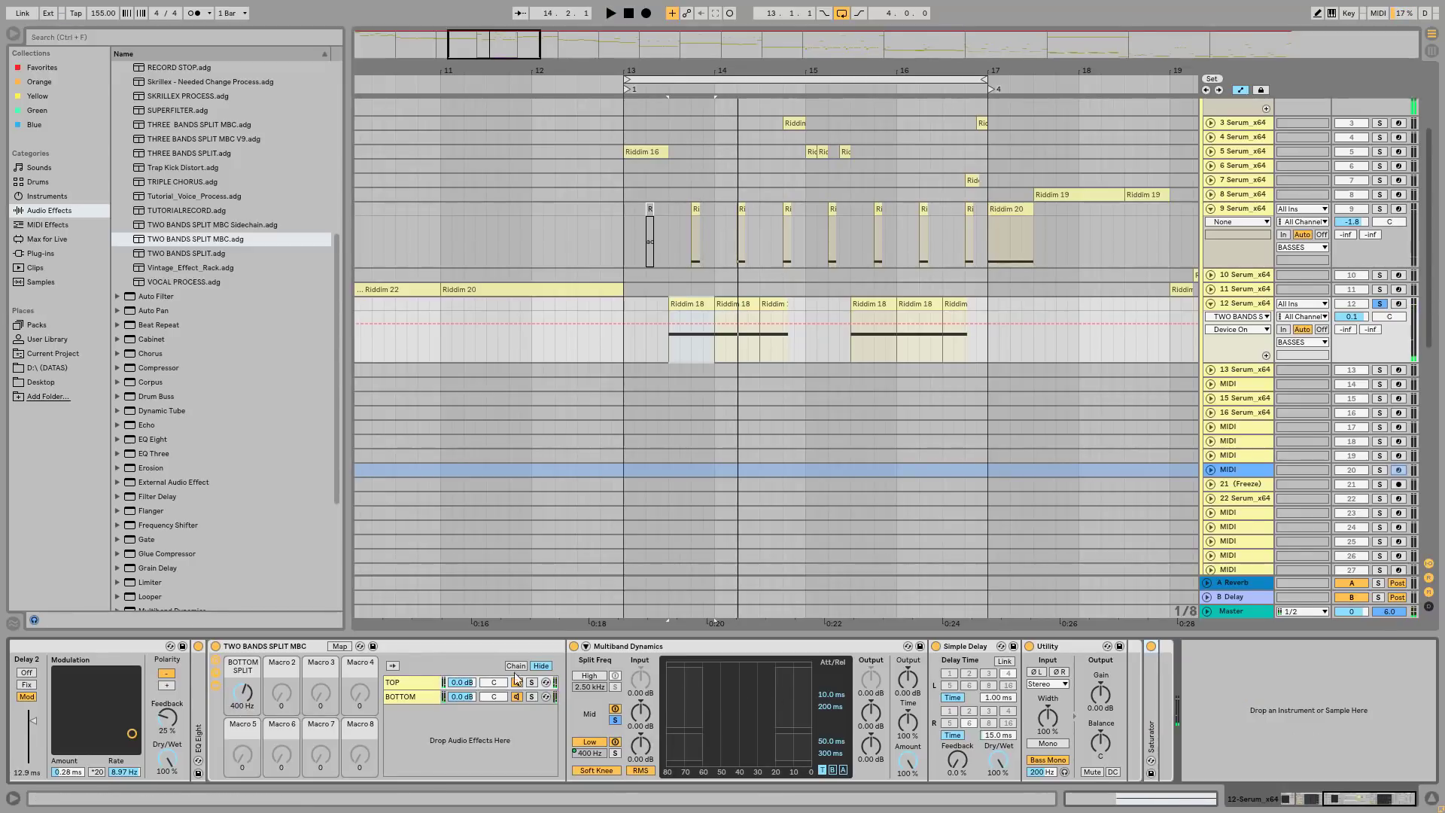
double_click(277, 645)
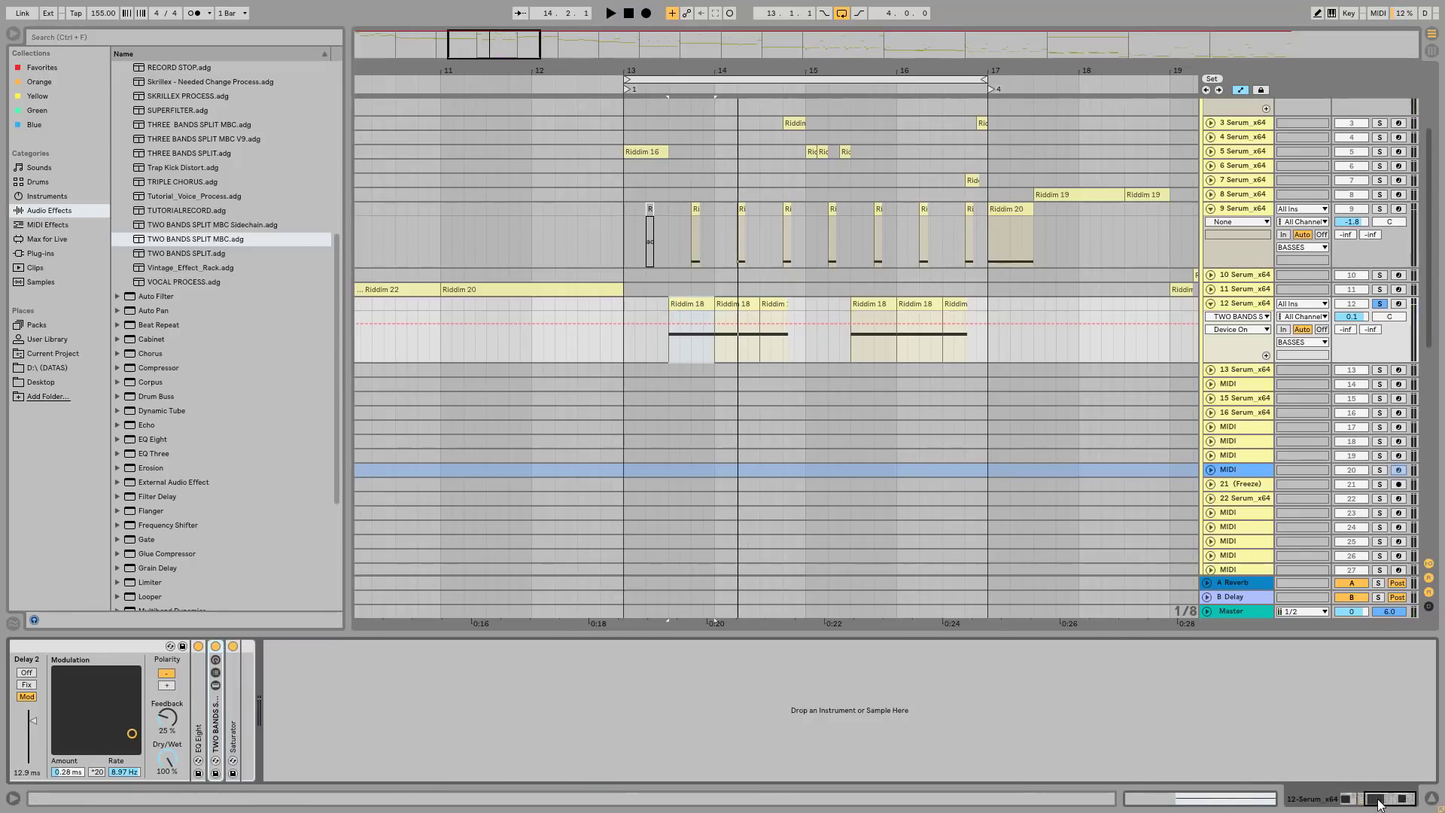
drag(1380, 797, 1351, 798)
click(659, 647)
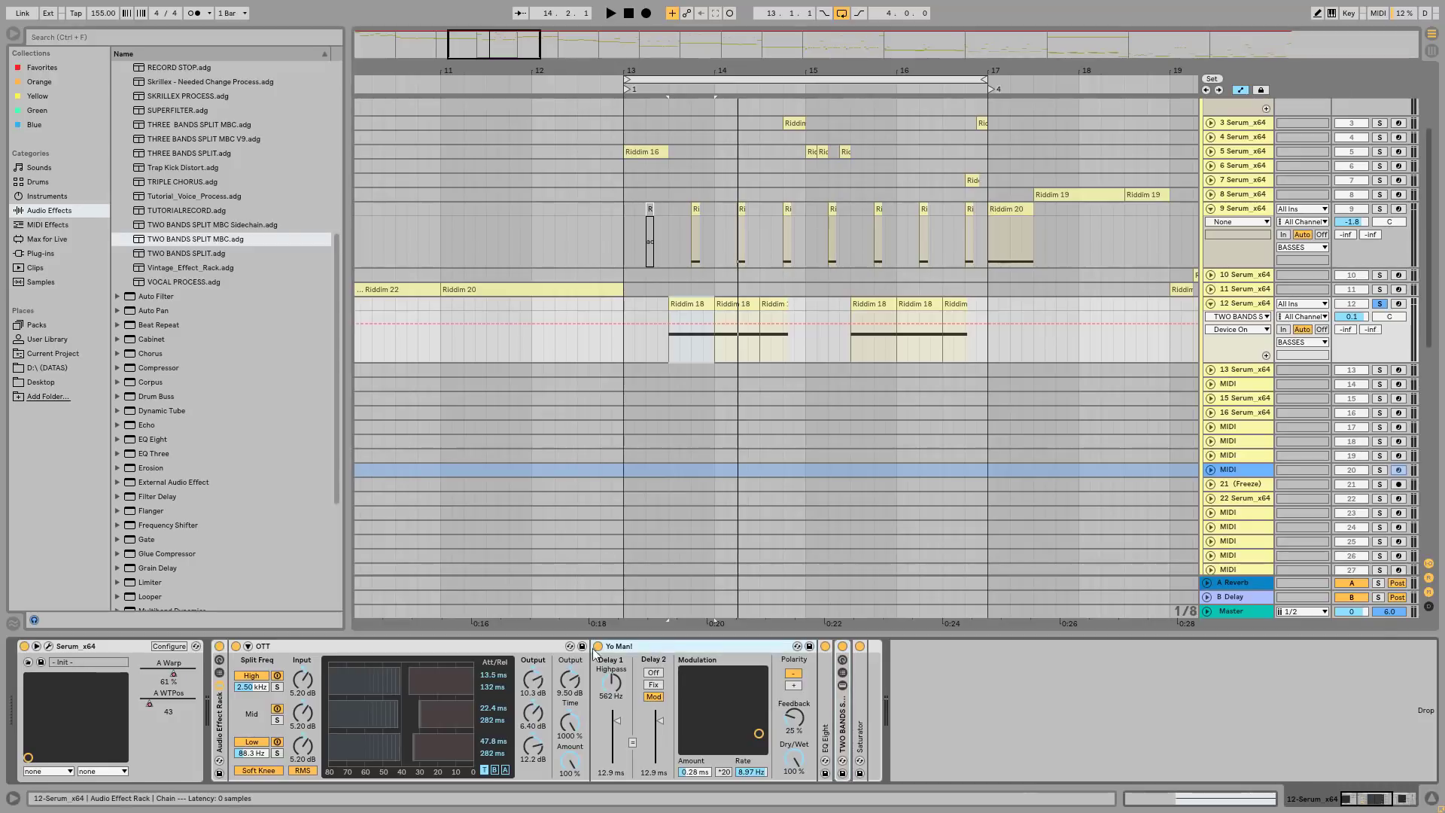
double_click(605, 649)
double_click(342, 647)
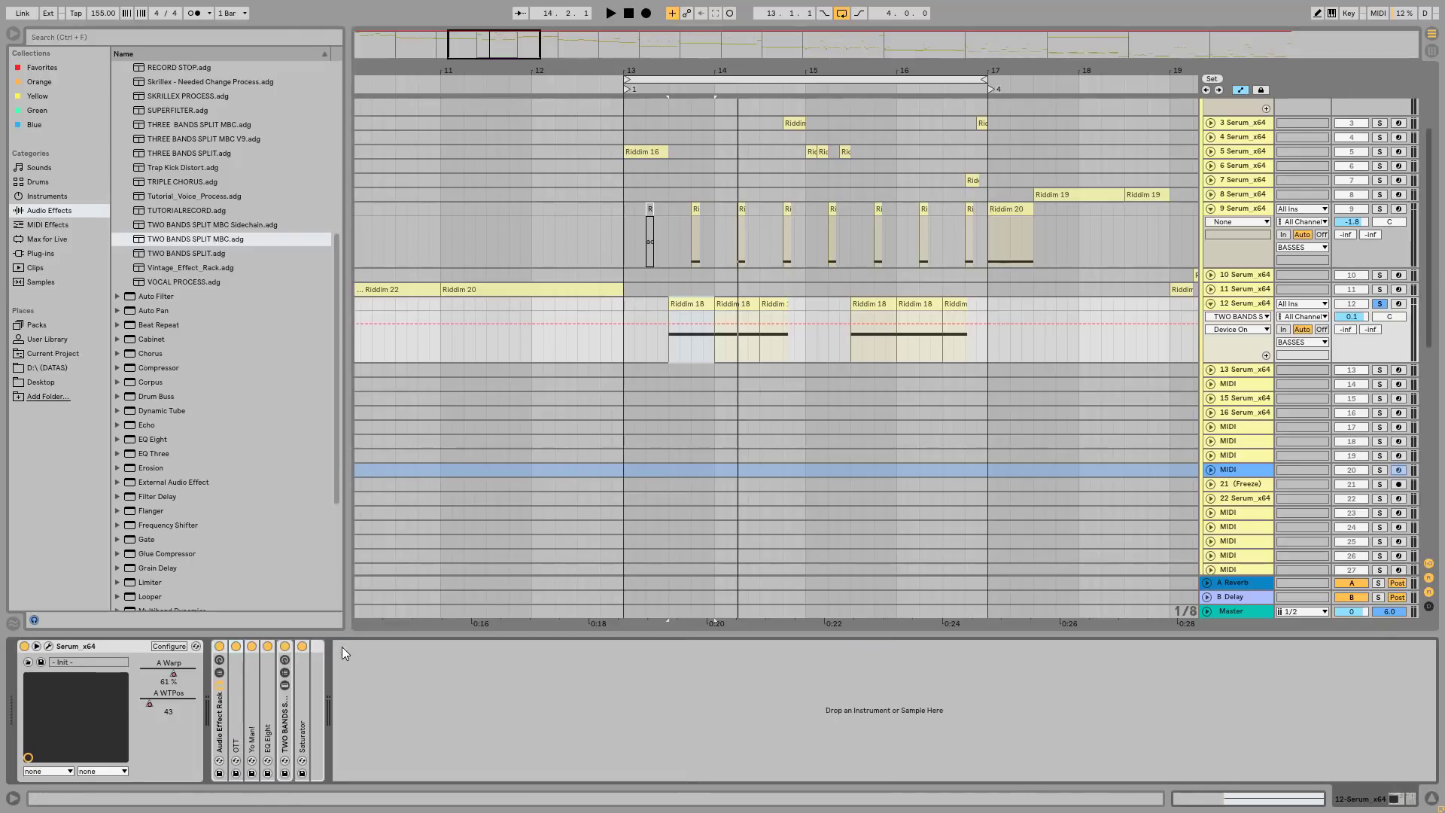
Step: Play the riddim bass and compare it with all effects from Audio Effect Rack through Saturator bypassed and enabled
click(220, 647)
key(space)
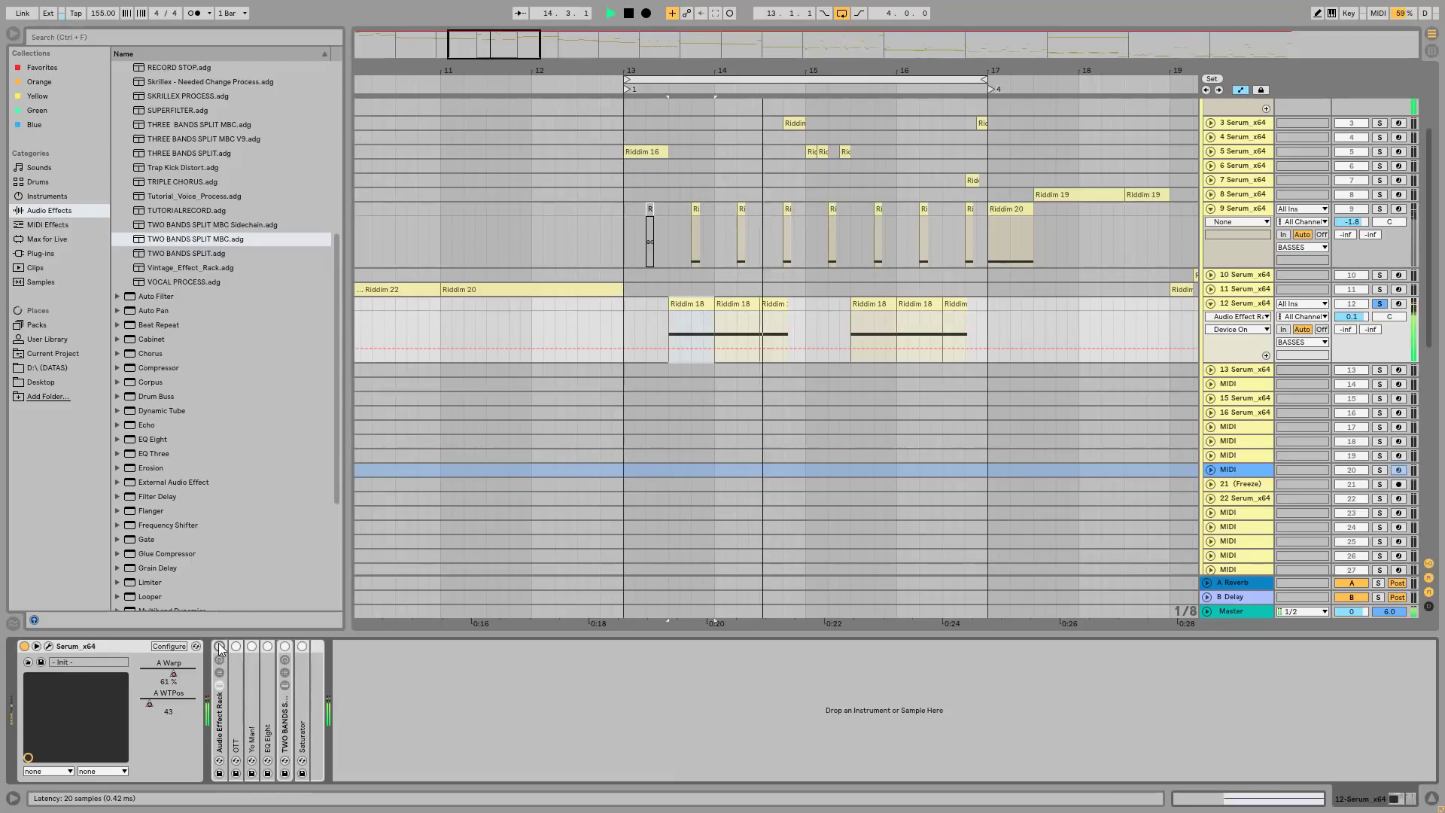
click(220, 646)
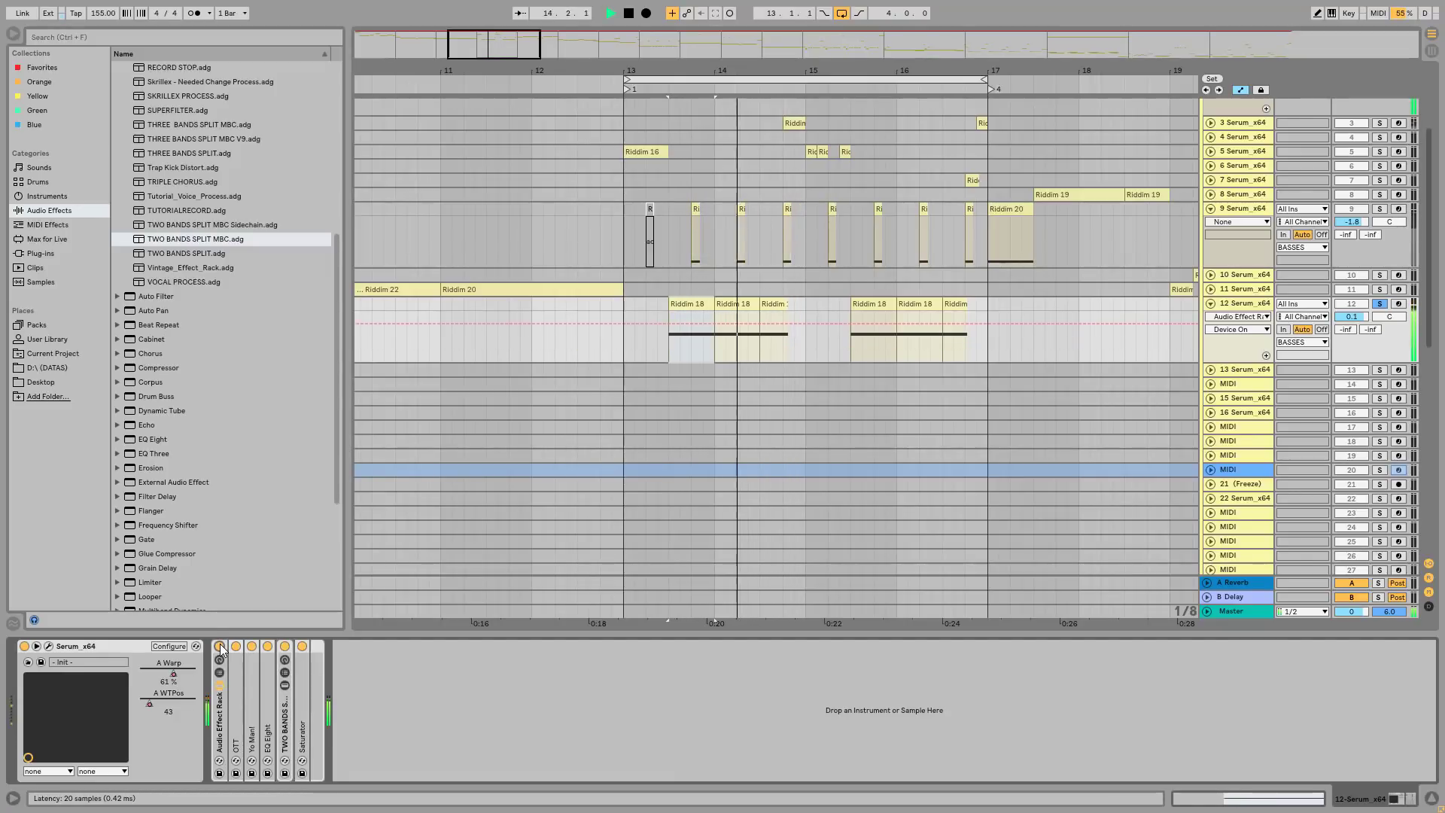
click(220, 646)
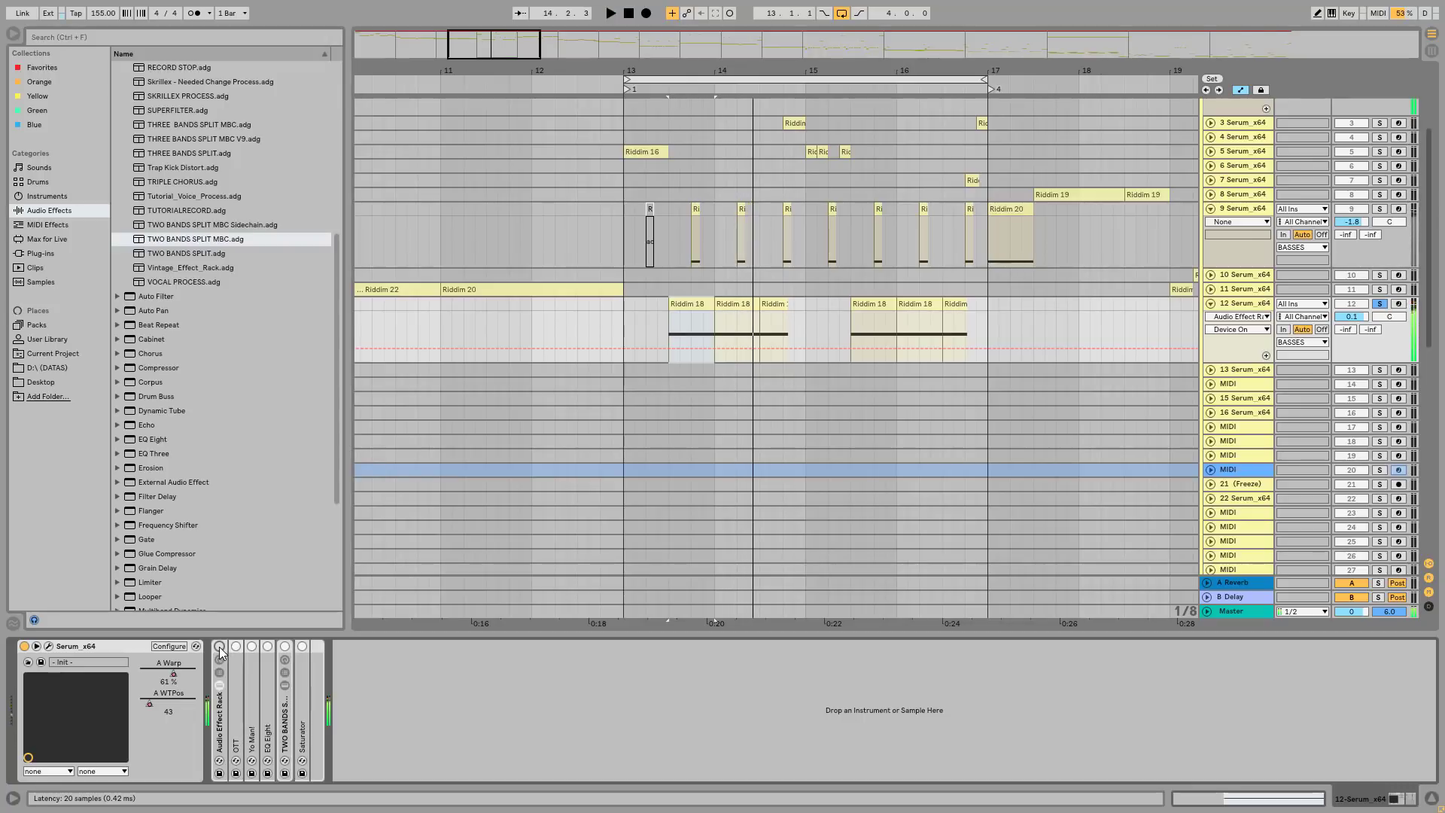
key(space)
key(space)
click(220, 647)
key(space)
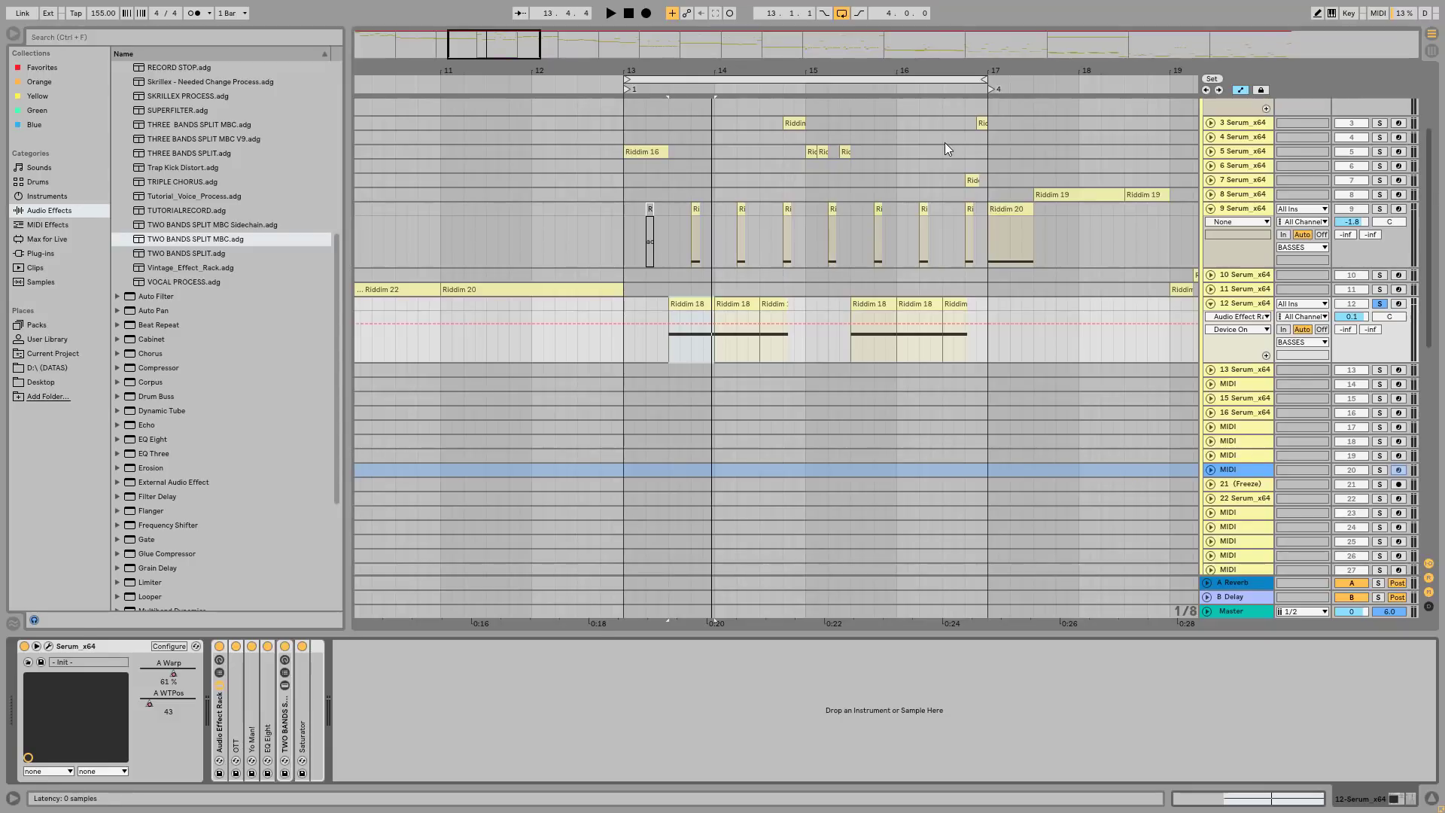
Step: Open the Serum editor of track 12, move its window into view and show the OSC A wavetable in 3D
key(ctrl+alt+p)
drag(393, 78, 713, 112)
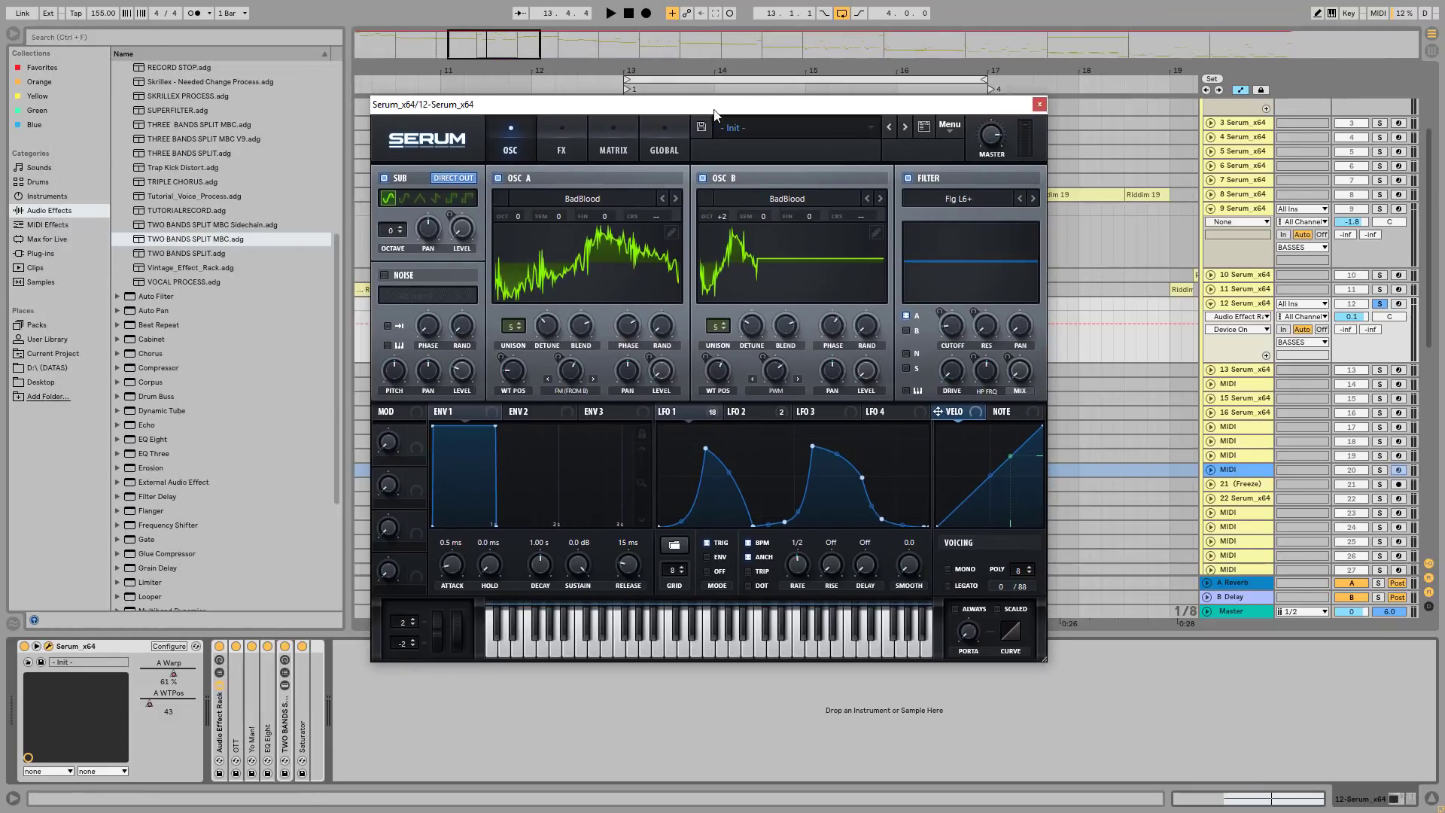
click(598, 250)
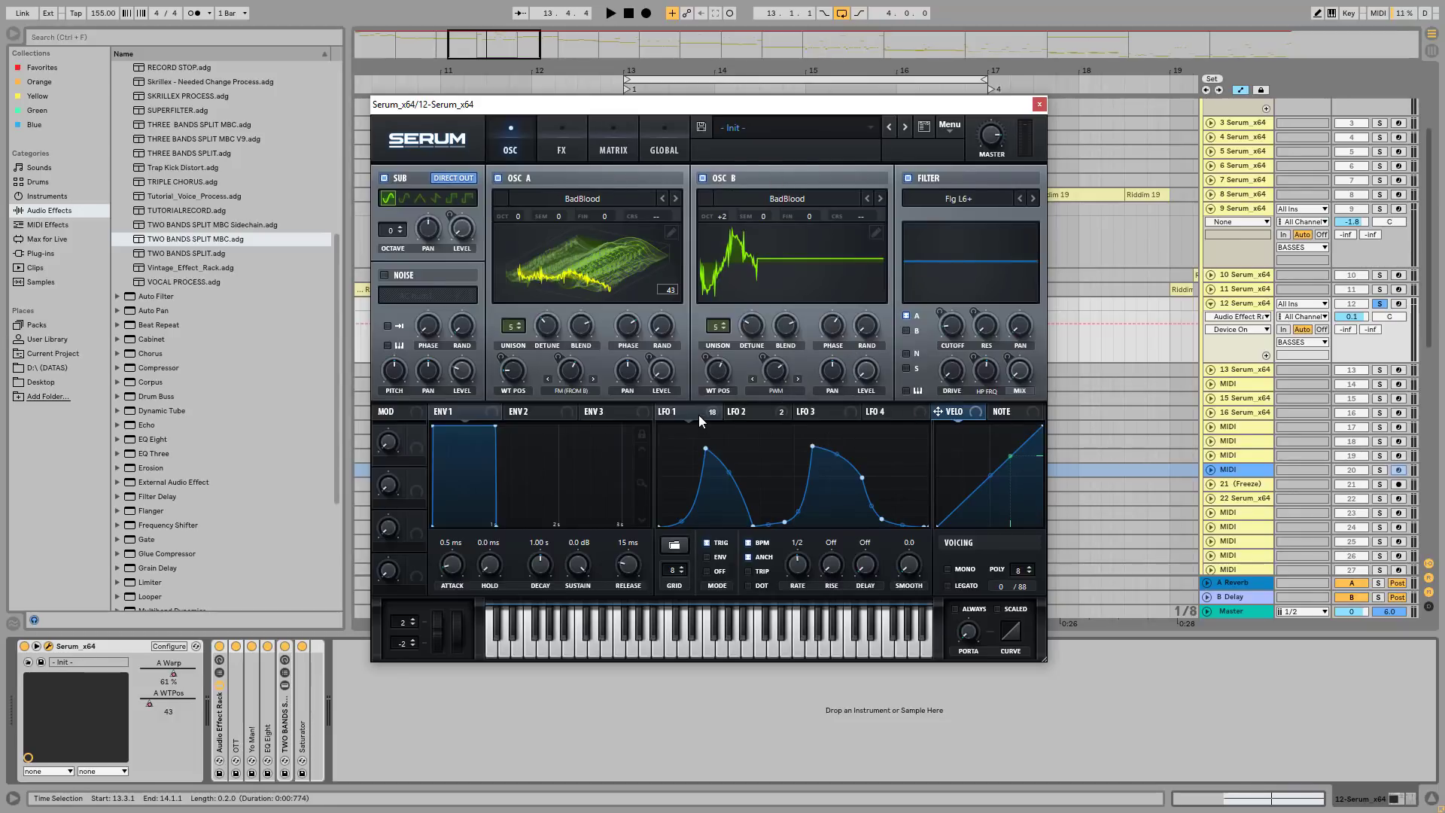
Step: Examine the LFO 2 and LFO 1 shapes in Serum and play the bass to watch the oscillators
click(758, 414)
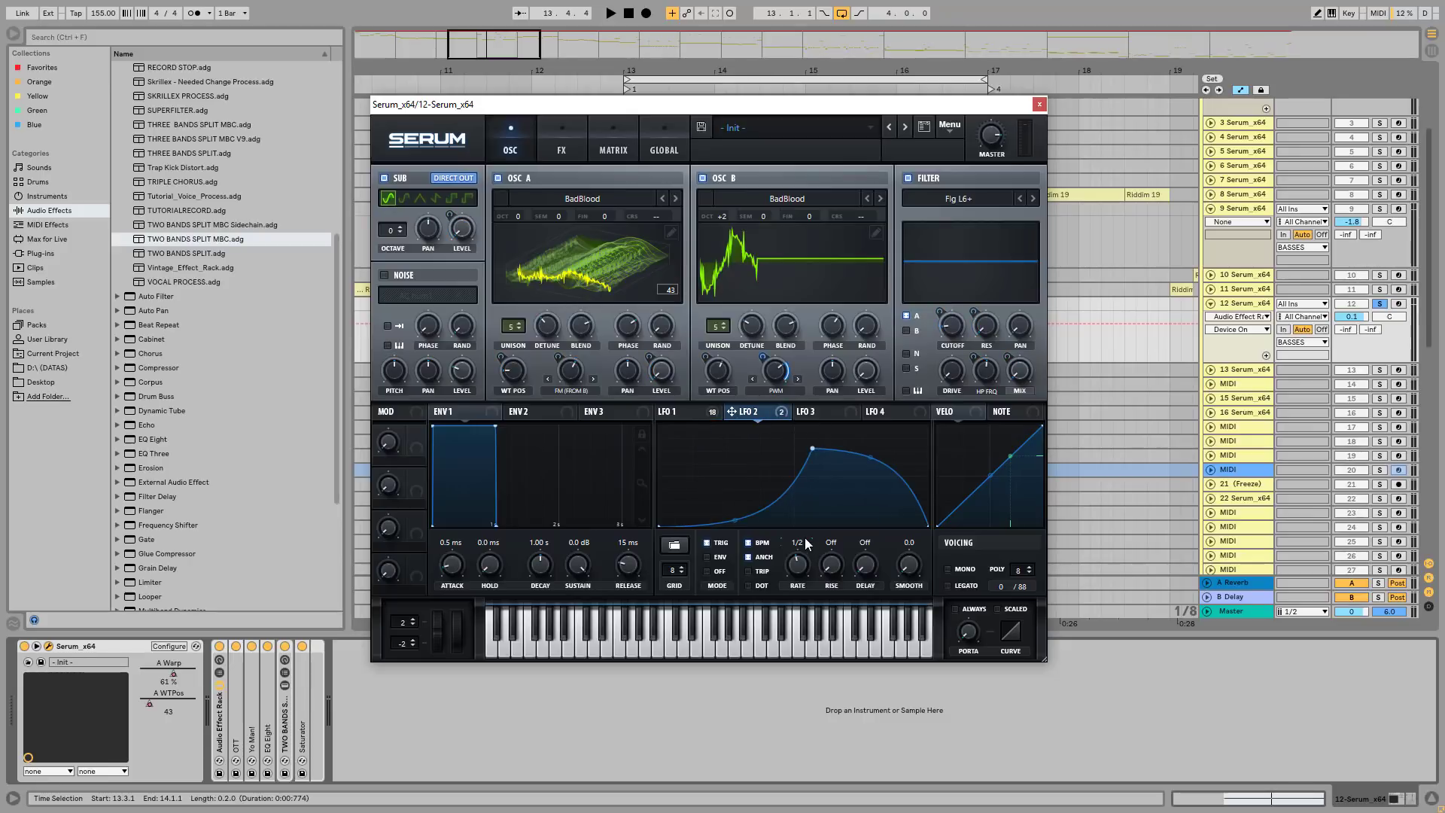
click(693, 409)
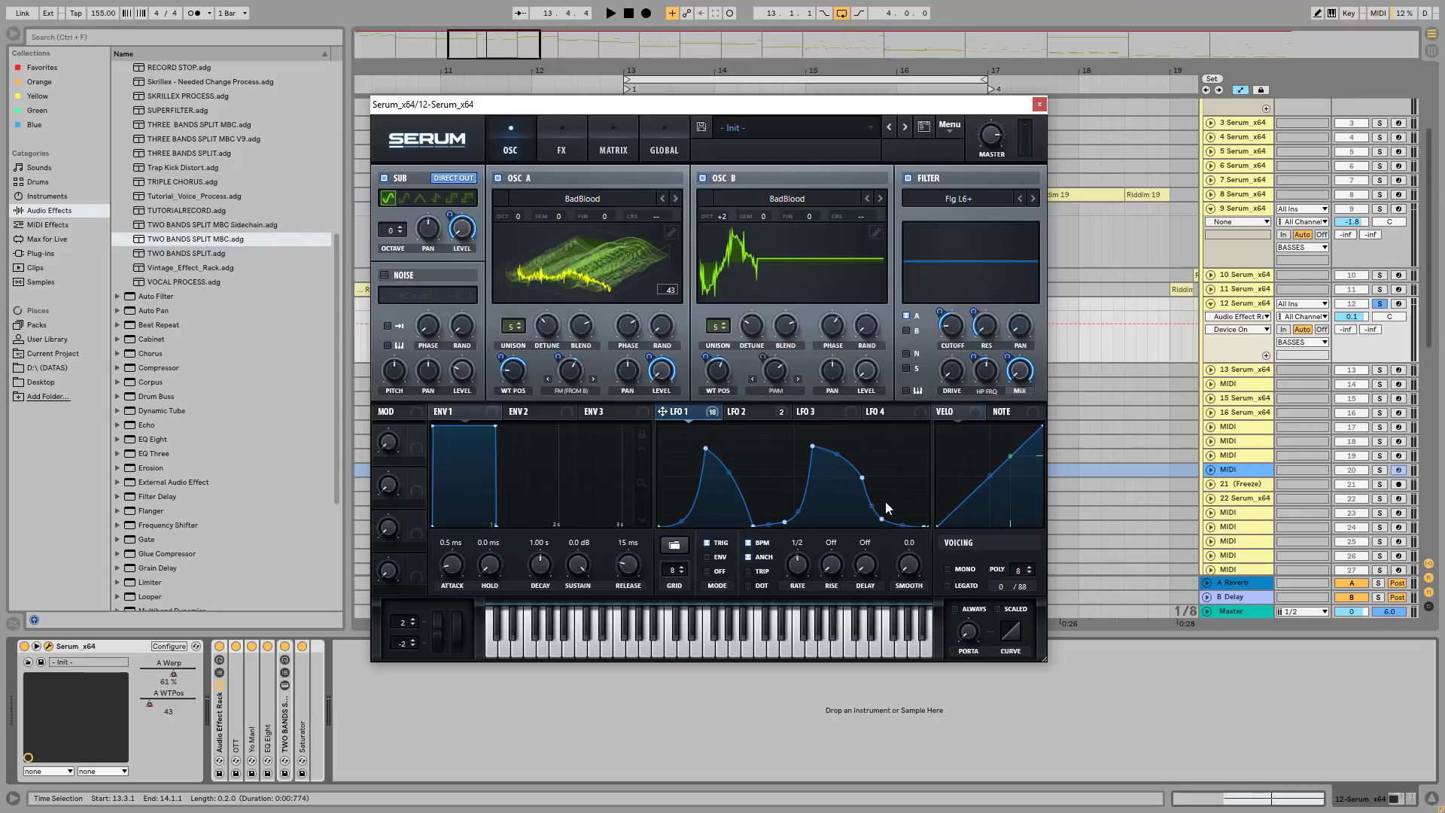
key(space)
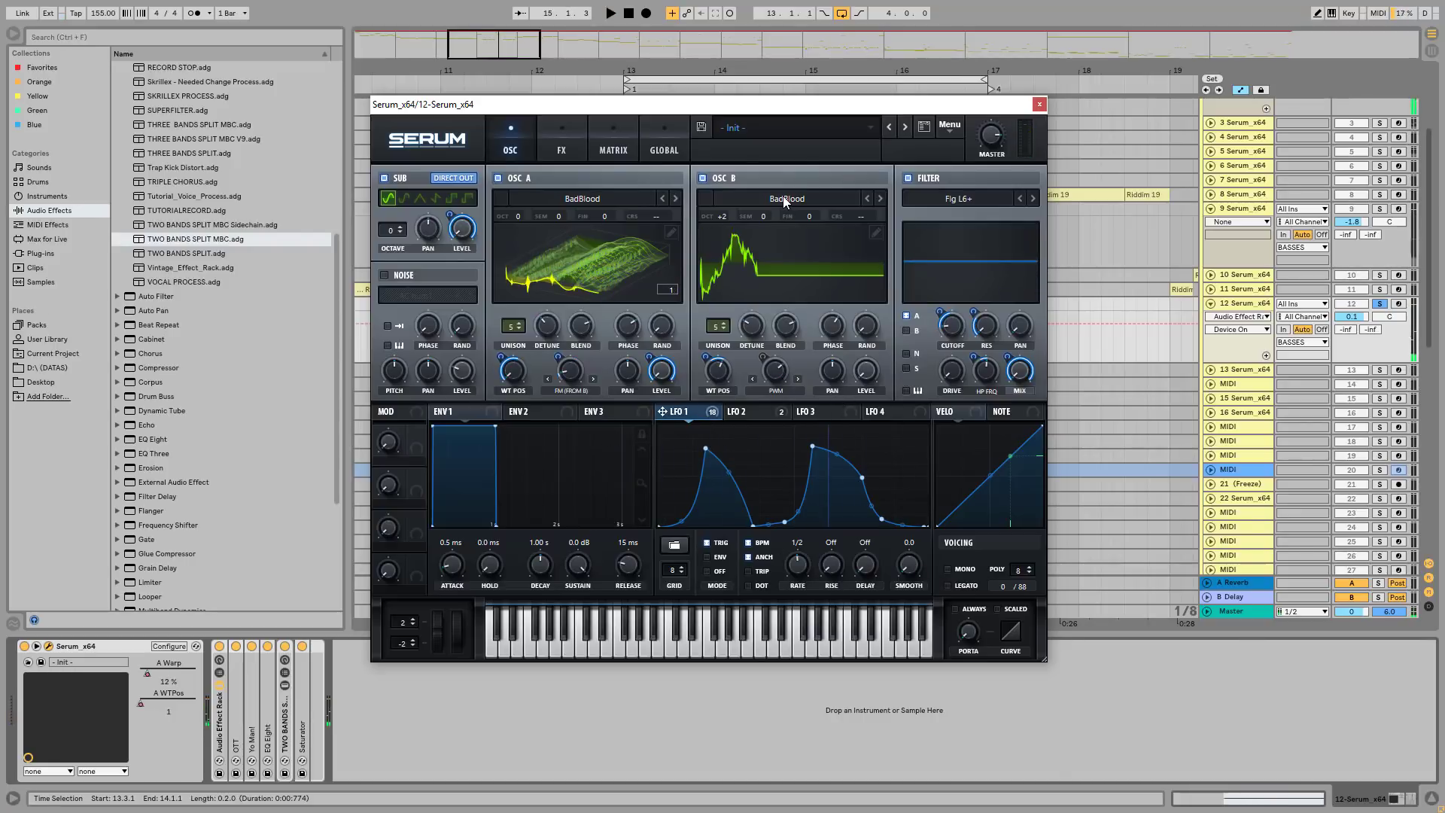
key(space)
Step: Play the bass and compare it with Serum's Fig L6+ filter switched off and on
key(space)
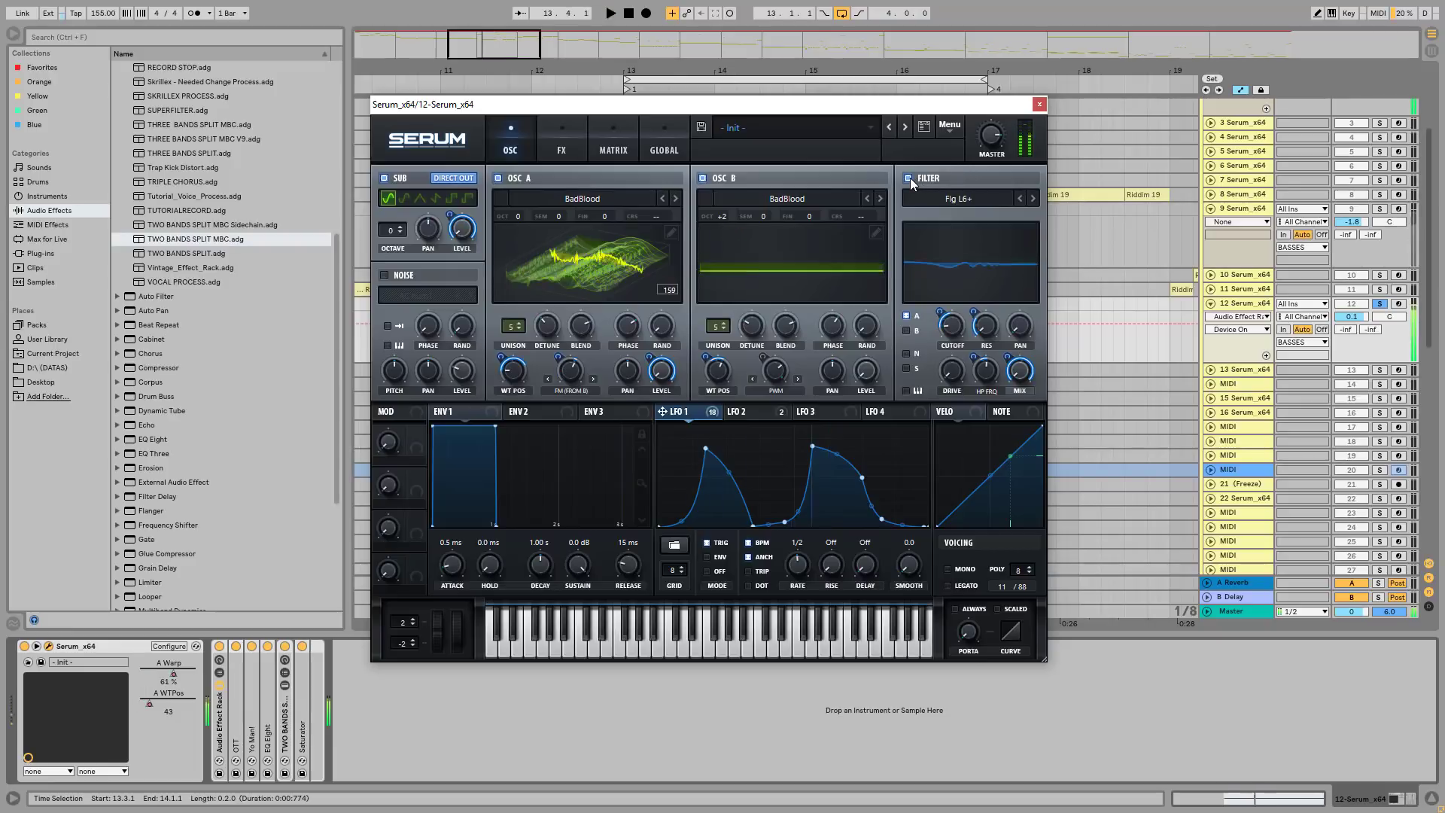
click(909, 178)
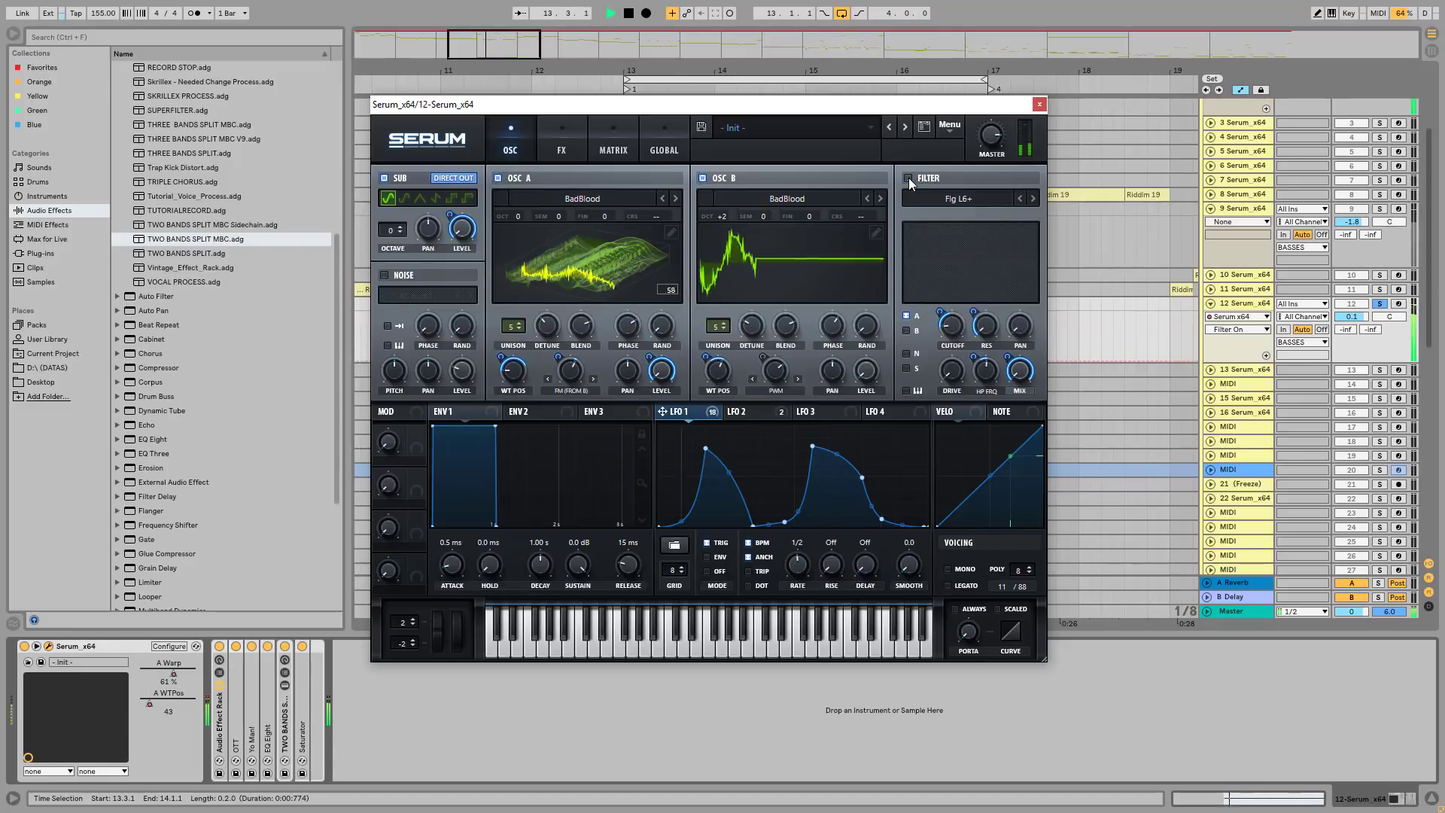
click(909, 178)
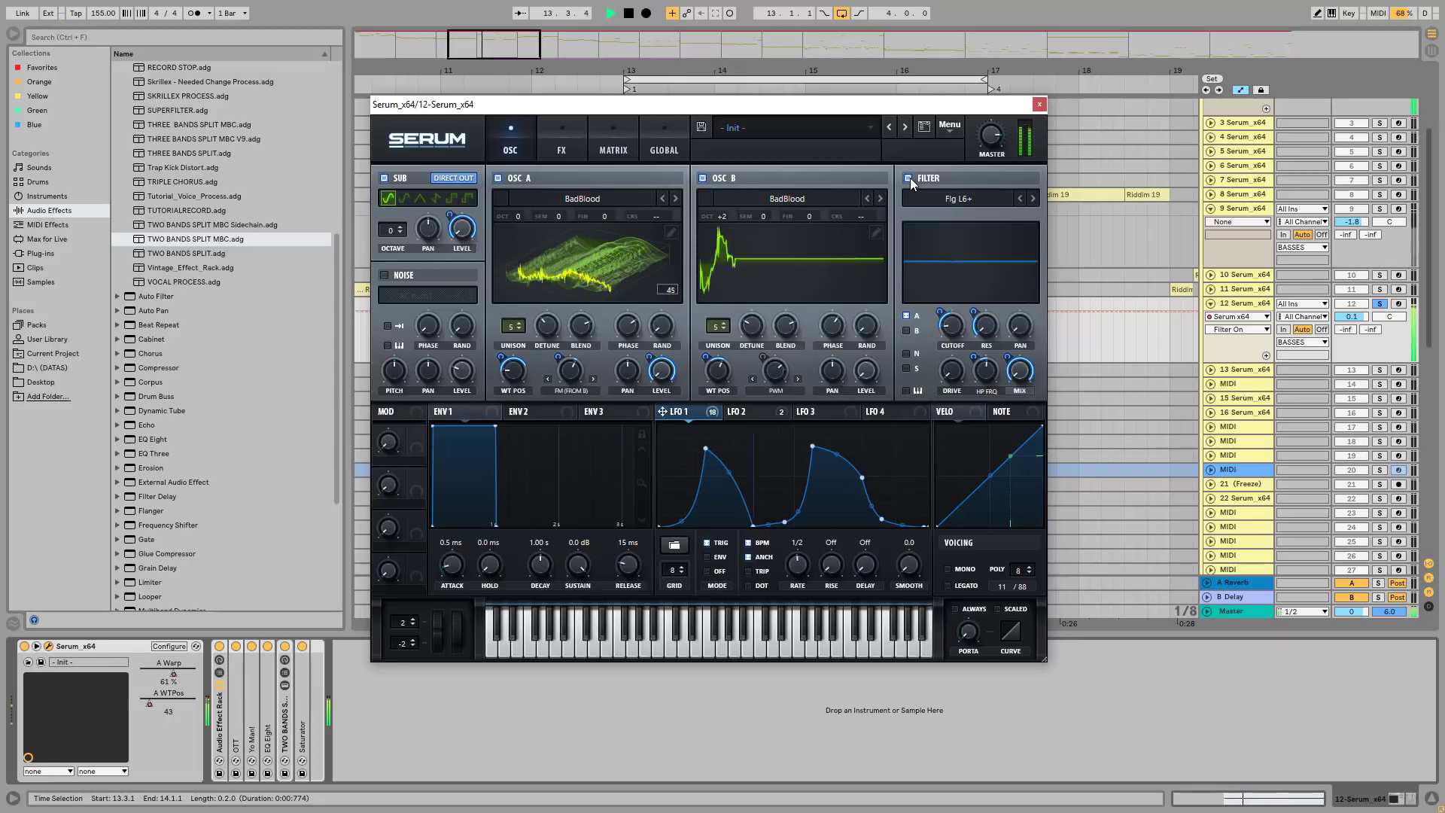
click(909, 178)
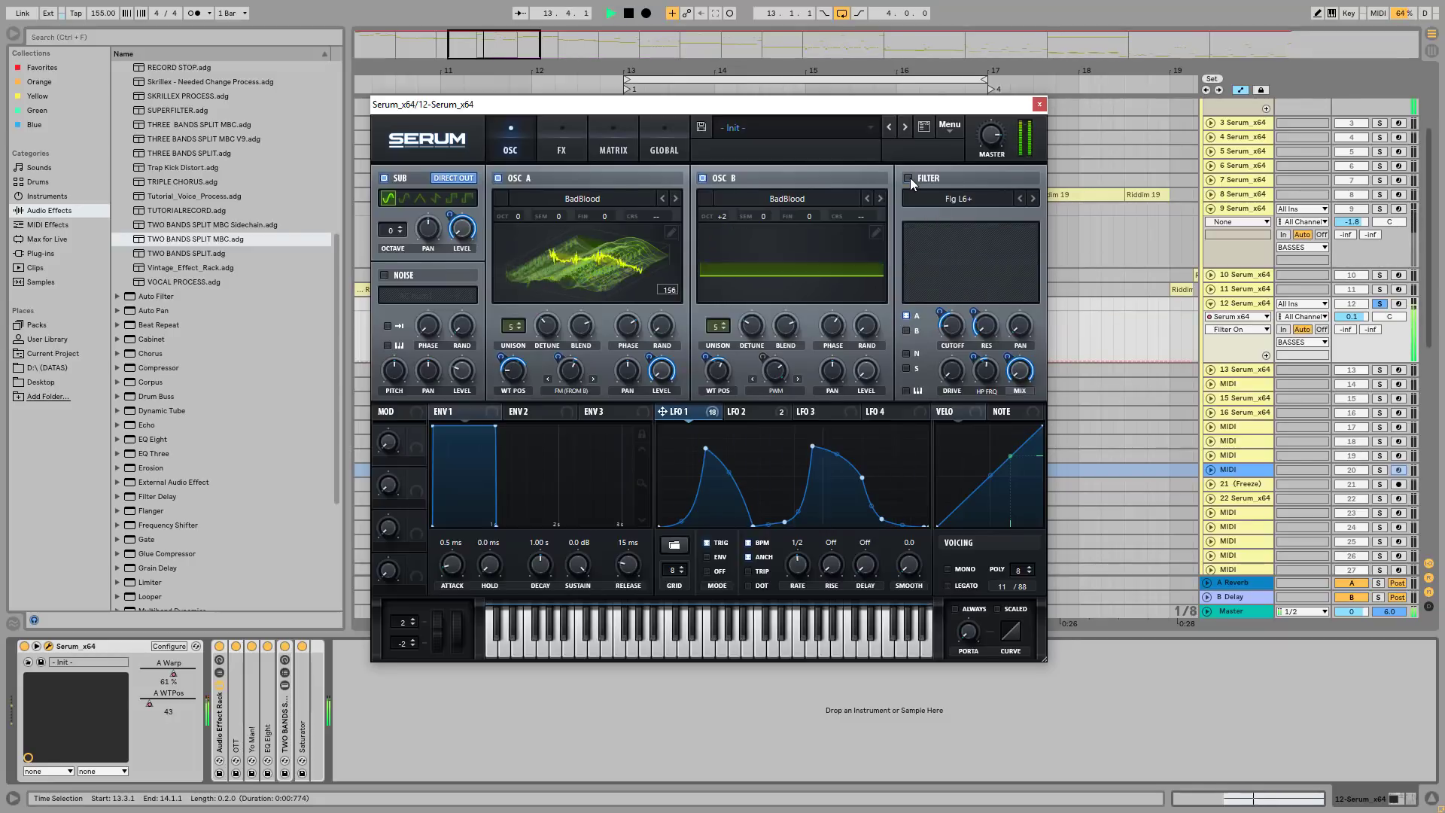
click(909, 178)
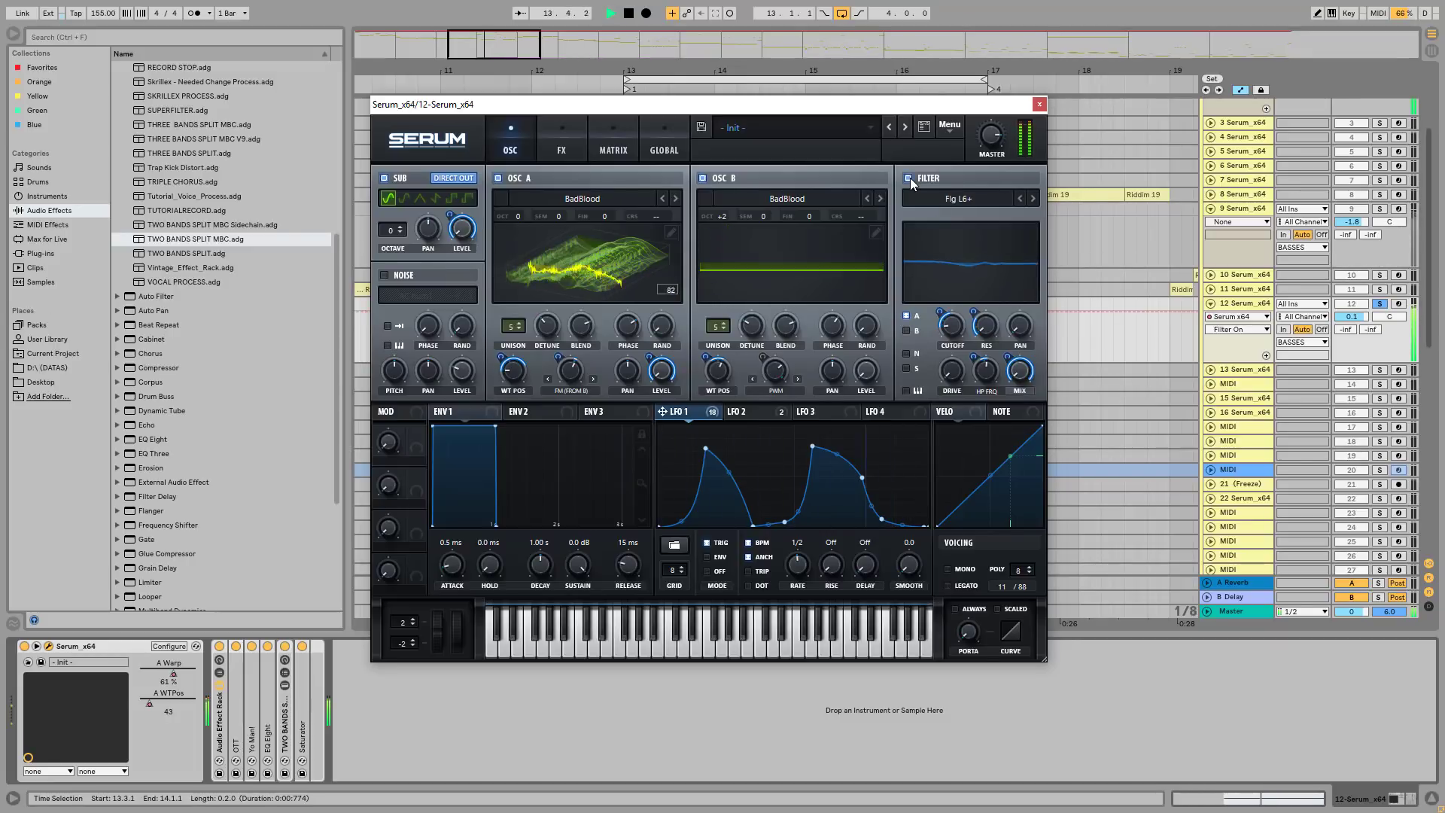
key(space)
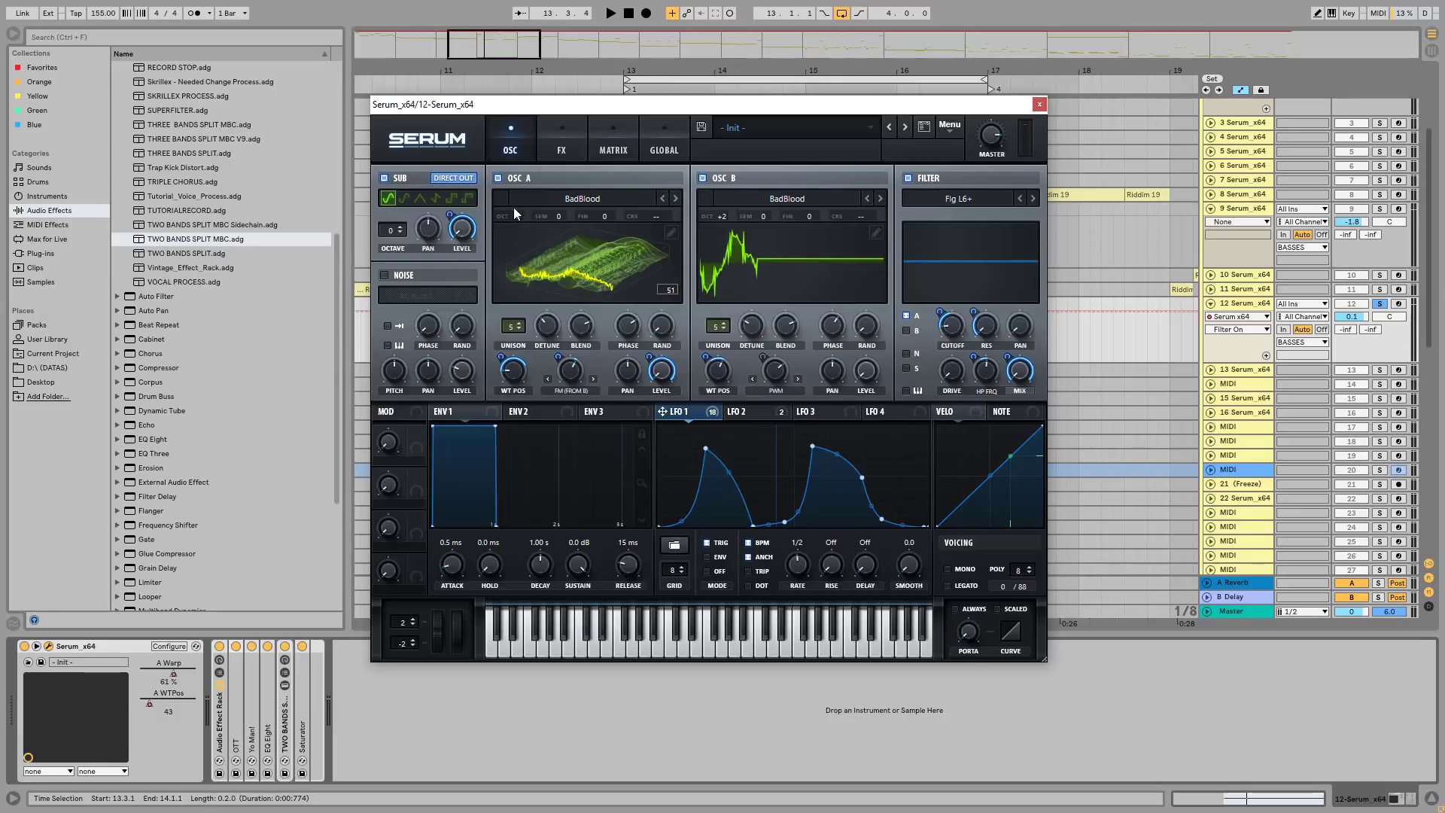
Step: Examine Serum's effects from Hyper/Dimension, Distortion, Flanger and Phaser through Filter, EQ and Compressor
click(559, 144)
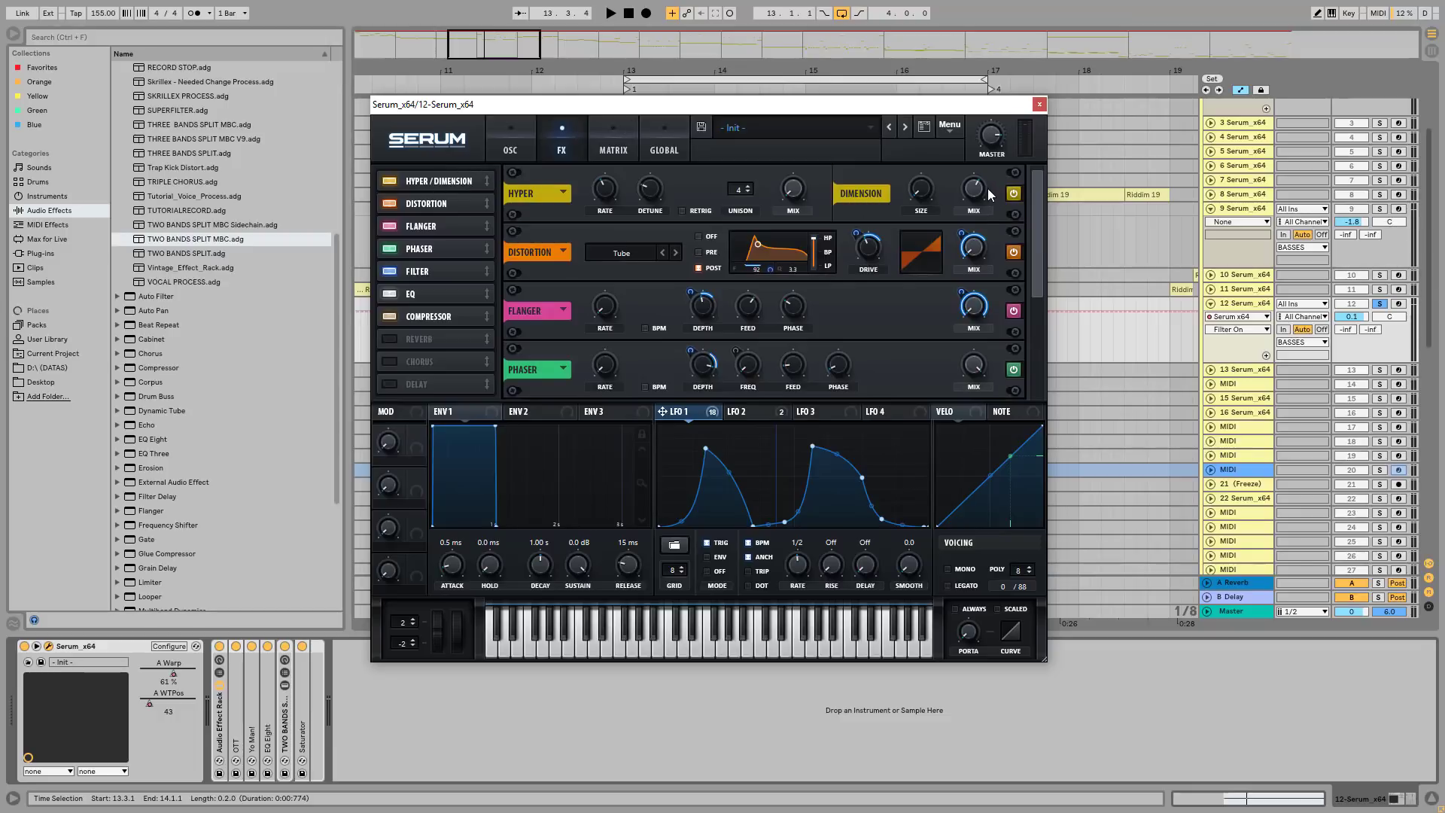
click(926, 212)
scroll(1036, 254, down, 3)
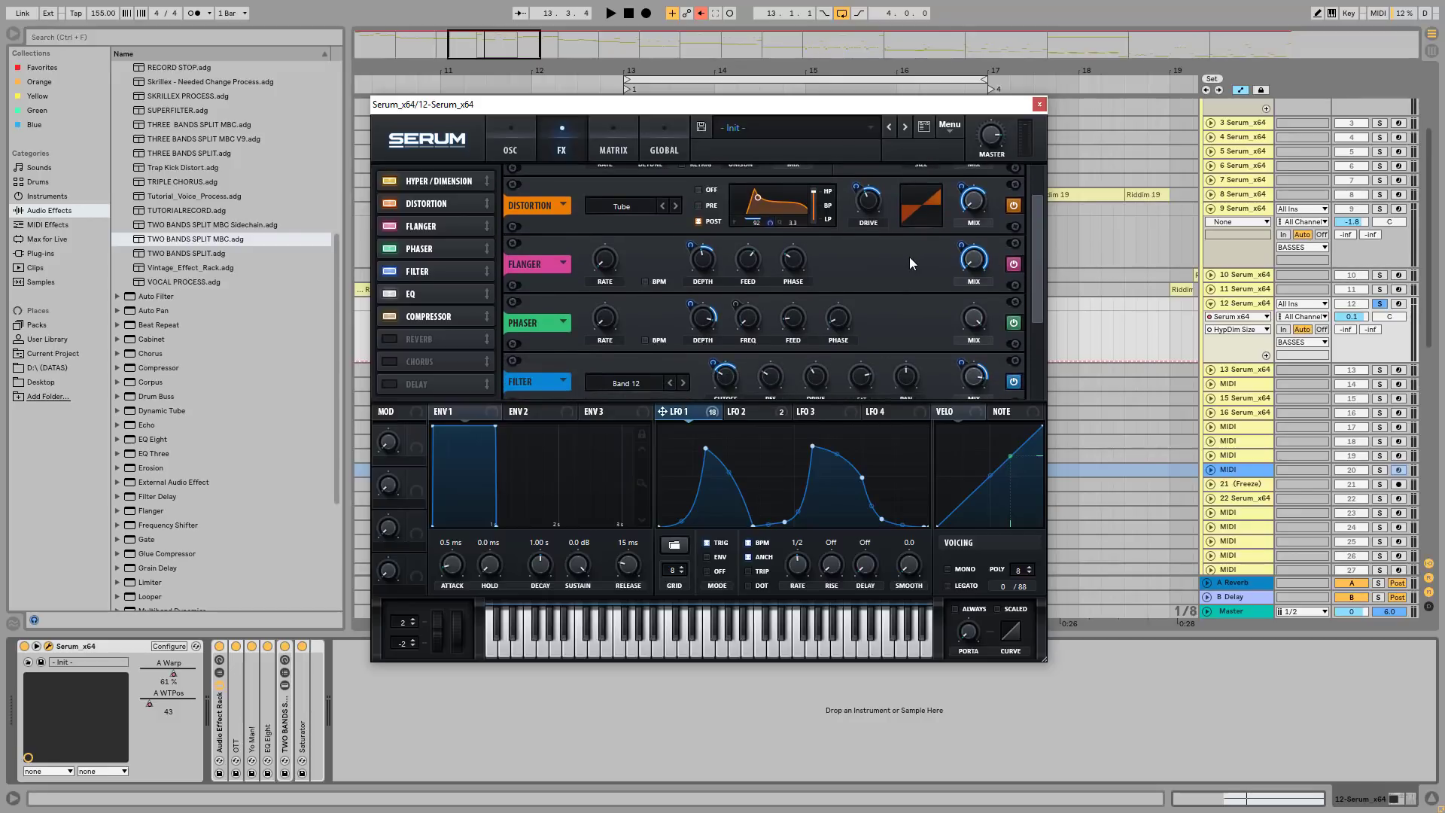
scroll(1035, 264, down, 5)
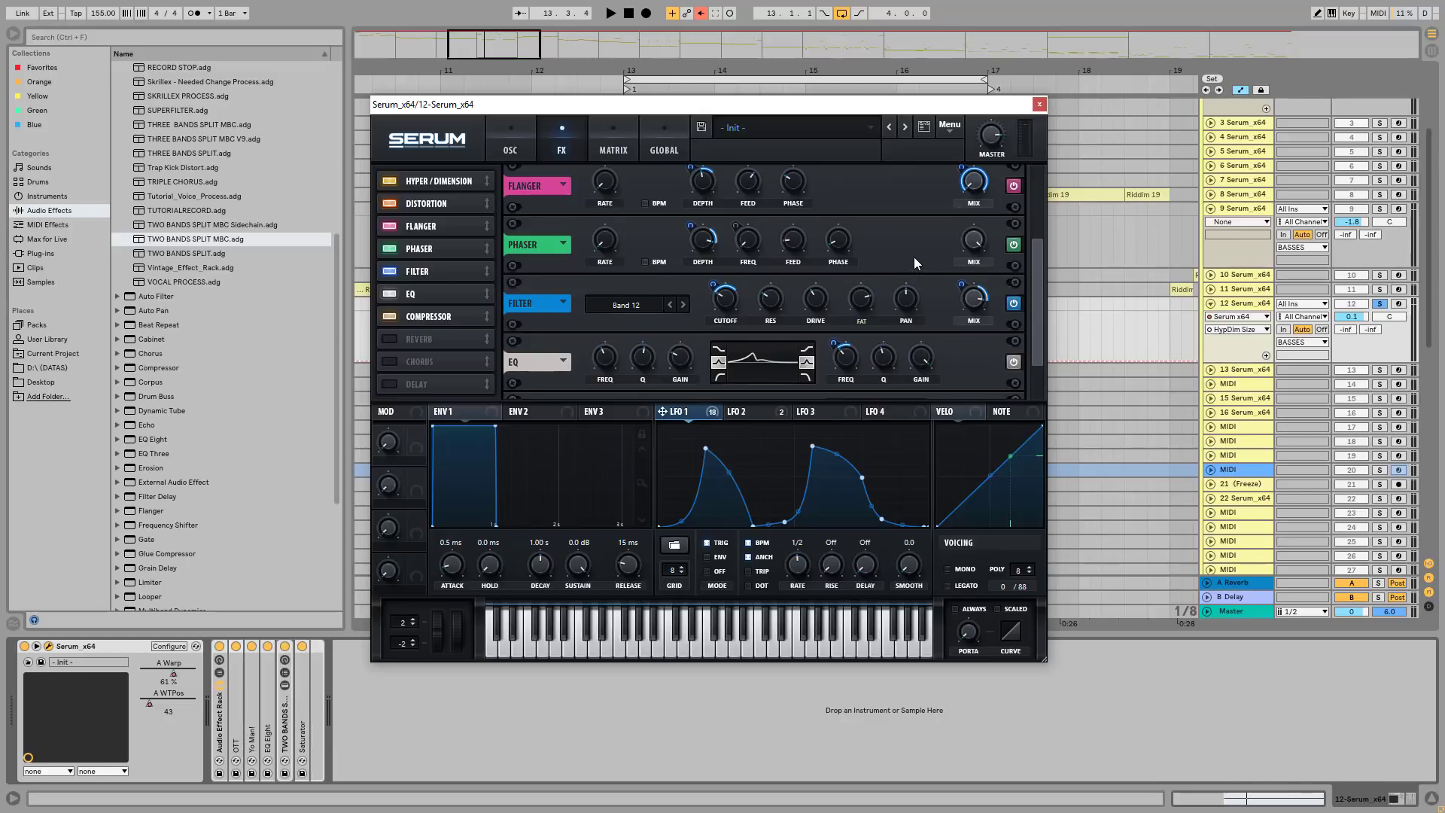
scroll(1037, 283, down, 1)
scroll(1037, 282, down, 2)
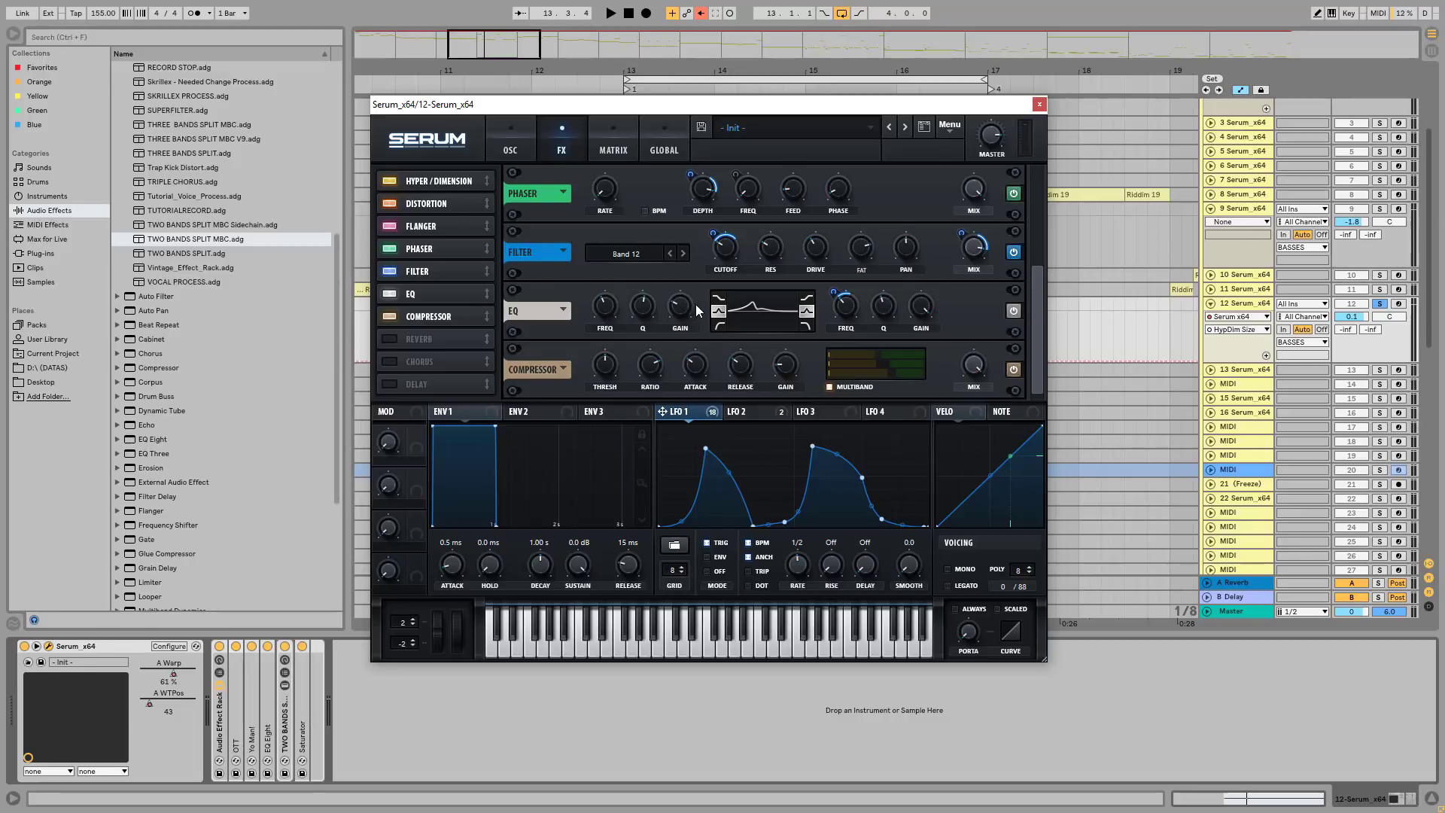
Step: Play the bass in short passages to hear what the EQ in Serum's effects contributes
key(space)
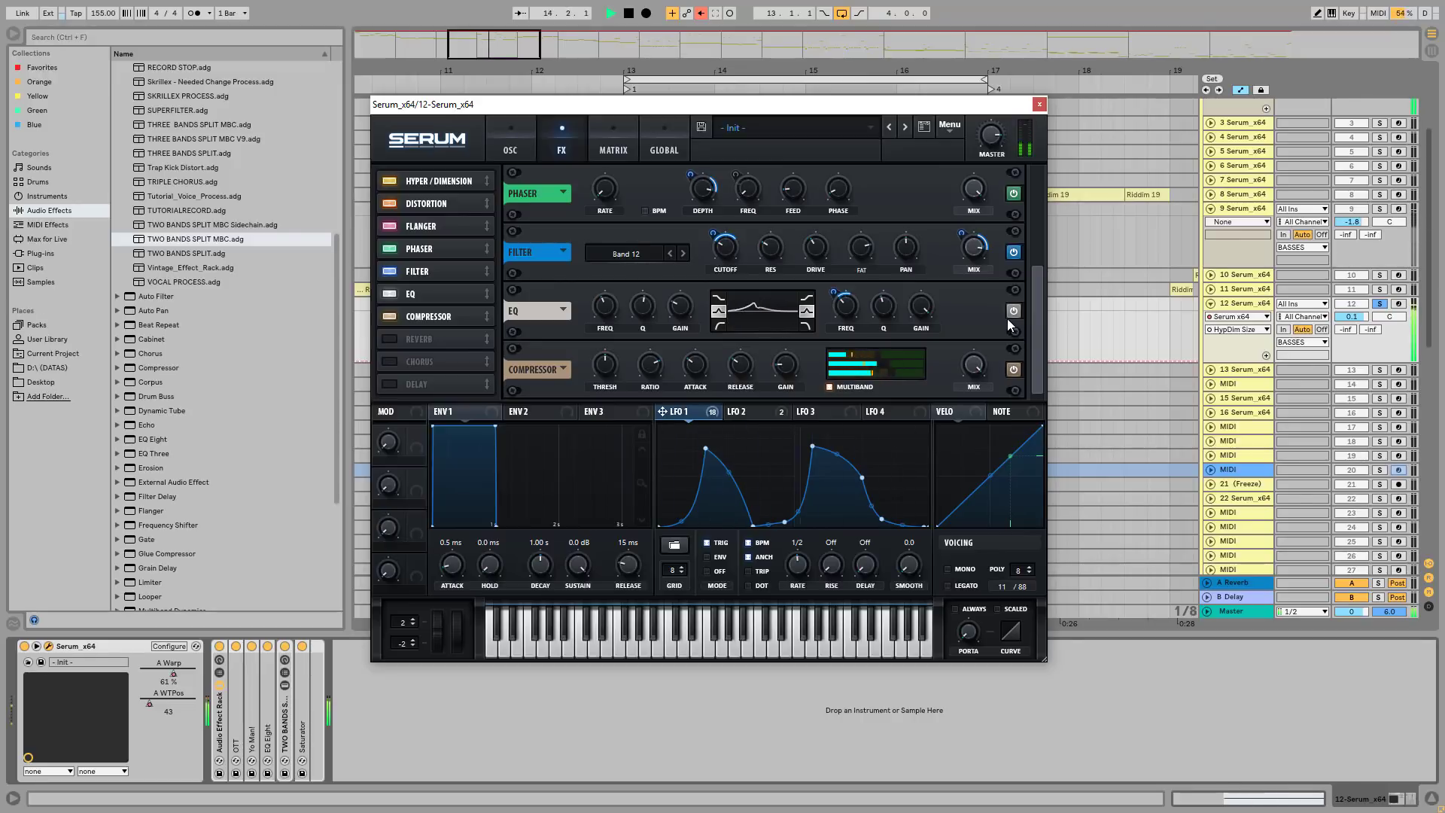
key(space)
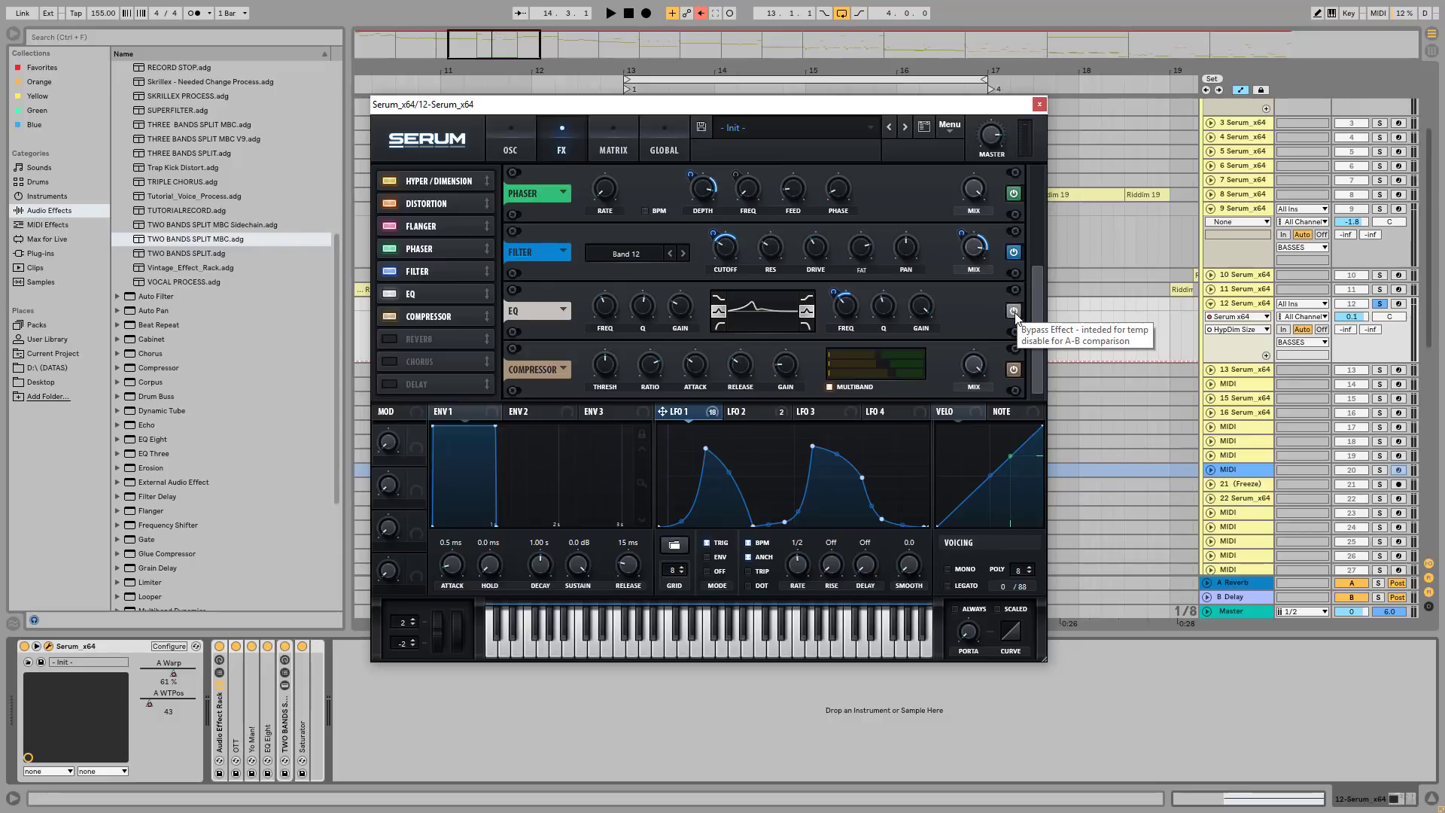
key(space)
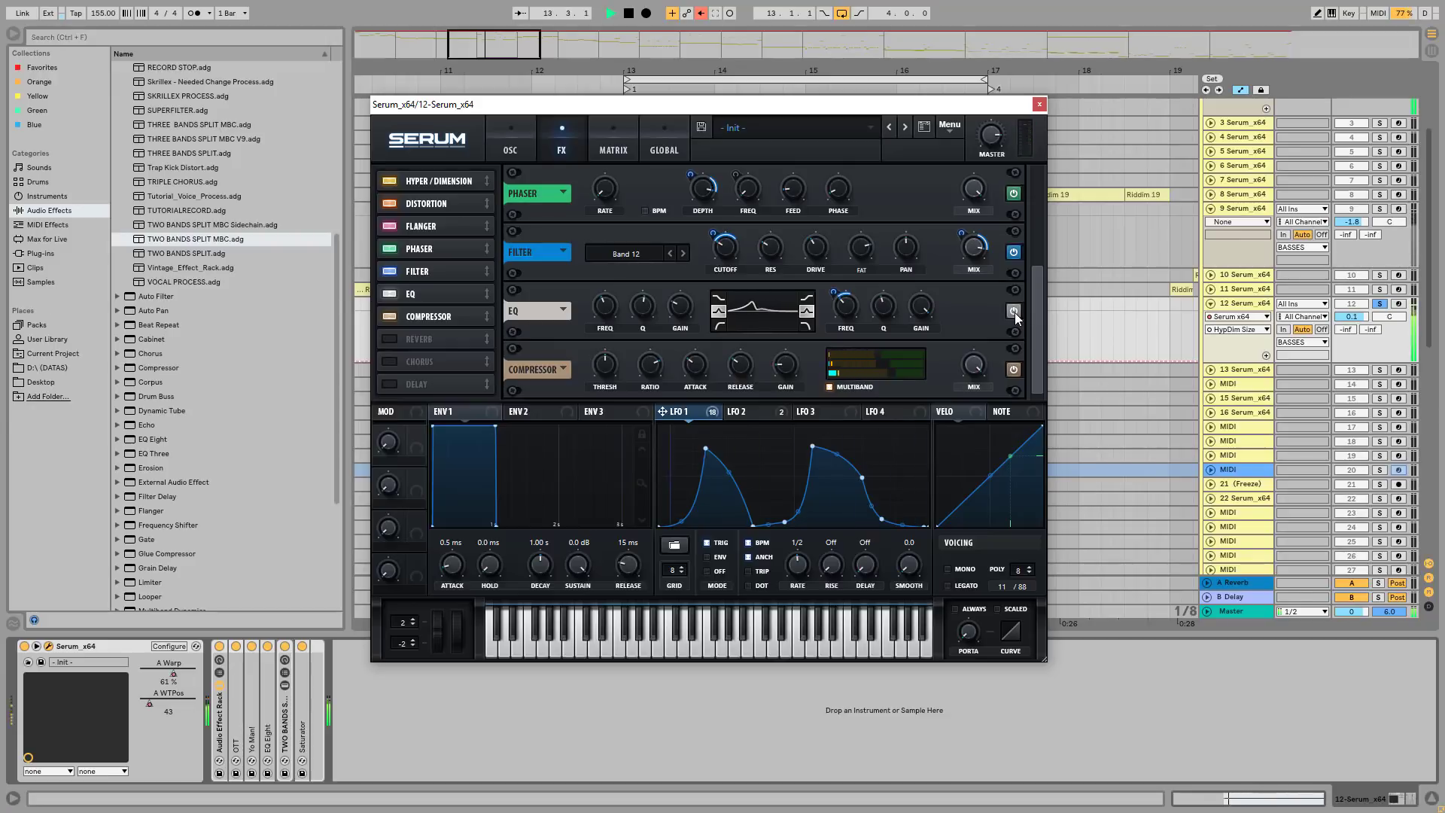
key(space)
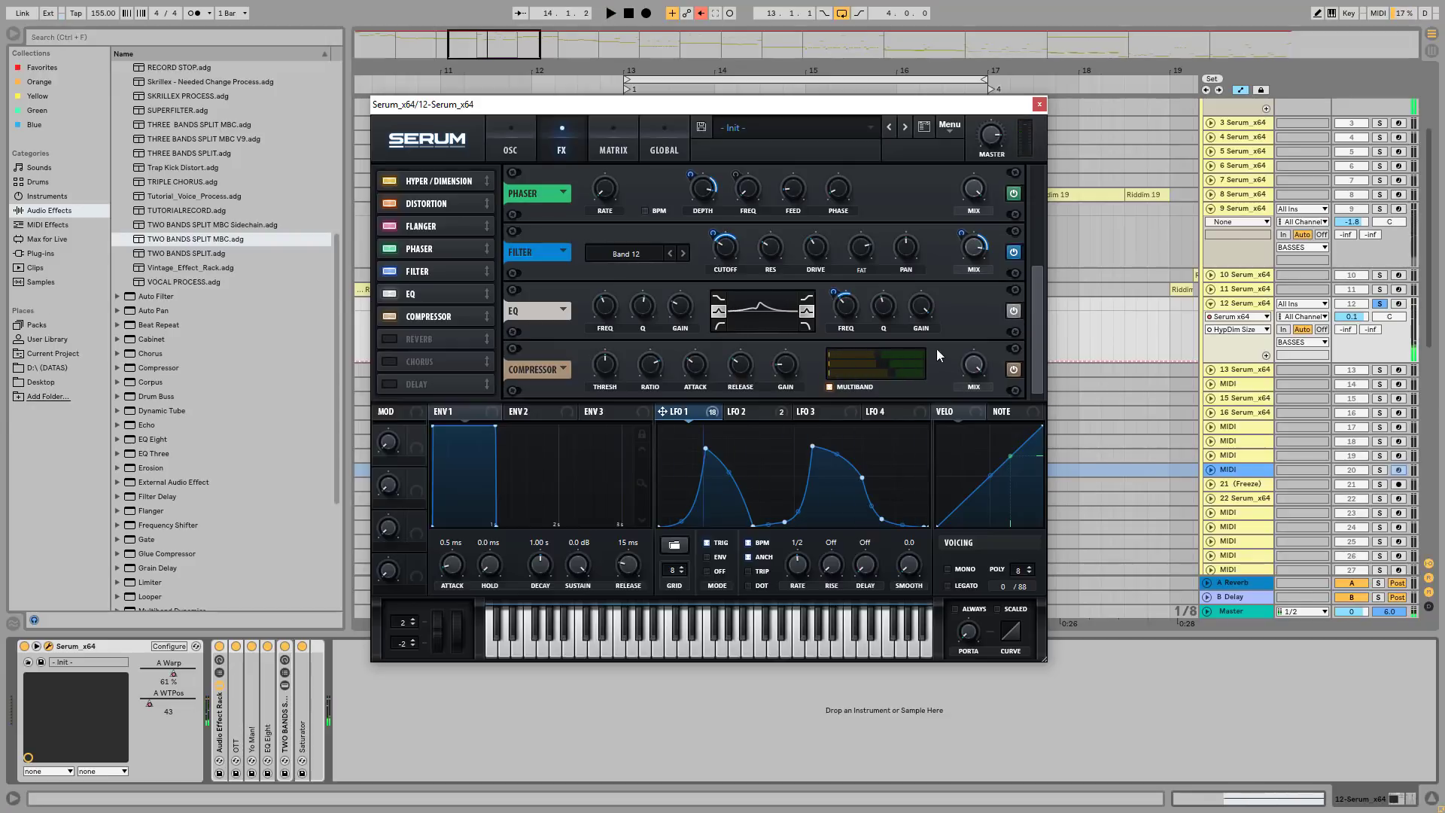
Step: Return to Serum's oscillator page and move its window clear of the device chain
drag(1037, 304, 1045, 180)
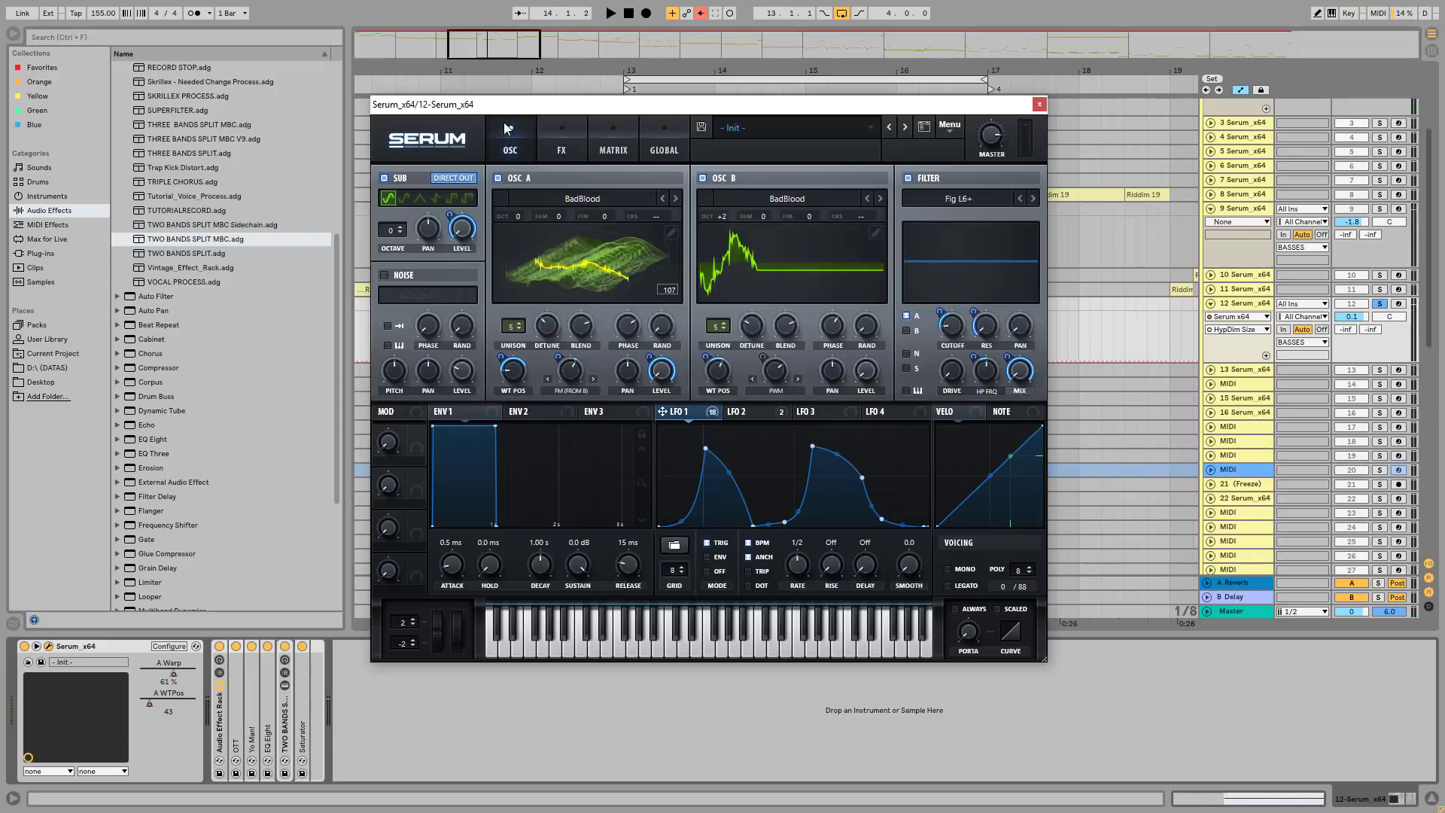
click(510, 145)
drag(775, 110, 861, 160)
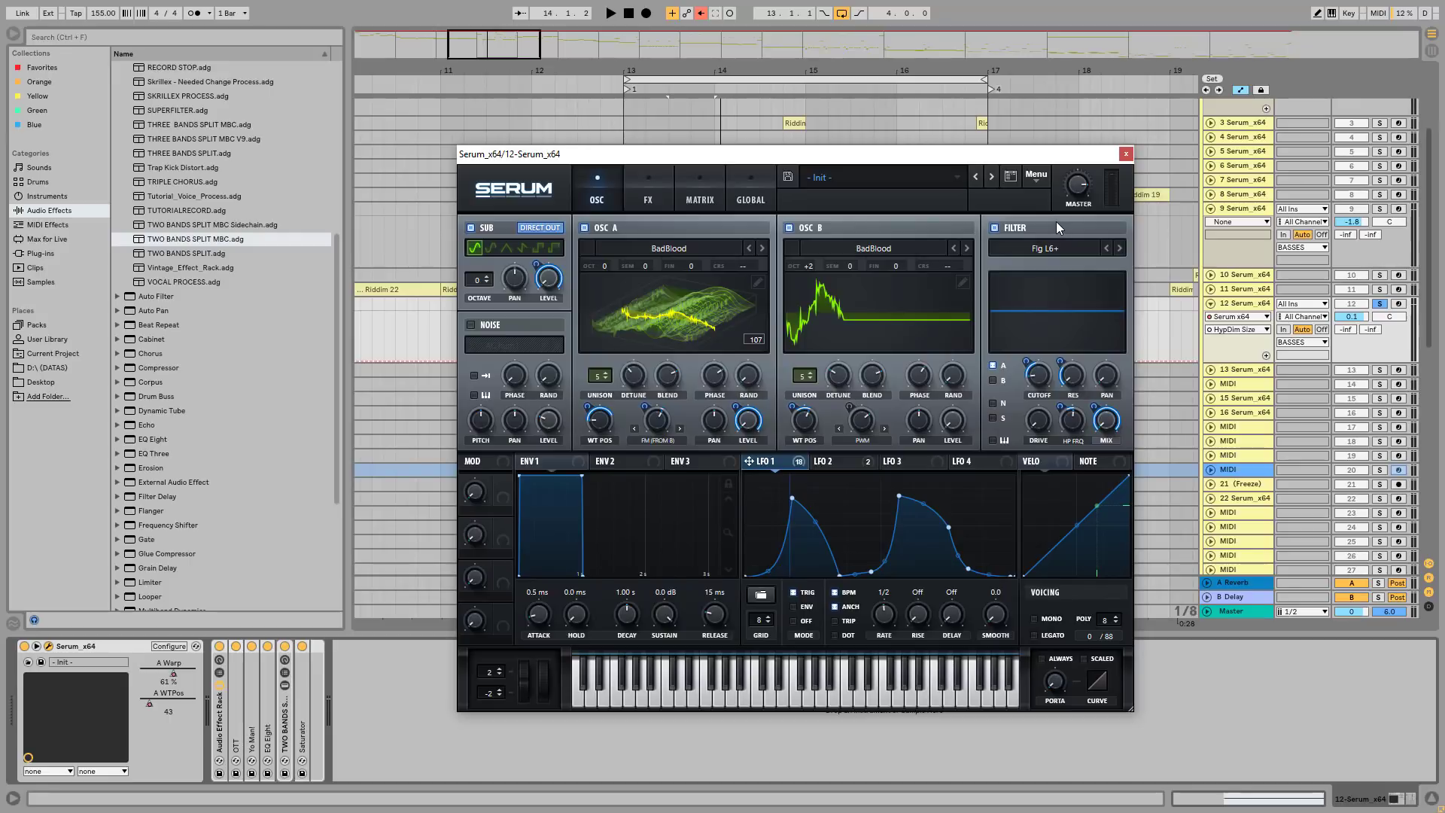
drag(830, 162, 840, 61)
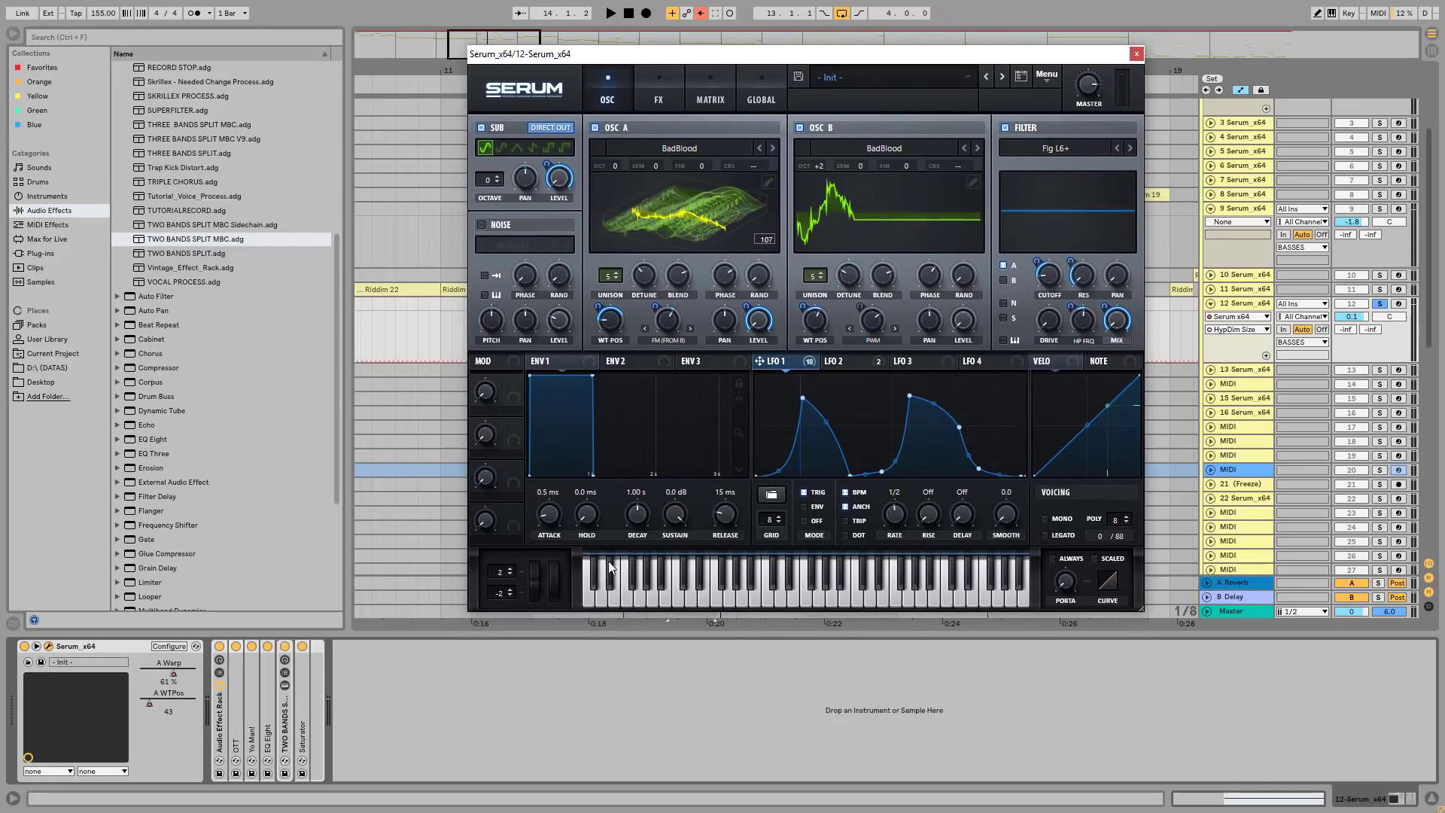
Step: Unfold the Yo Man! chorus to check its settings, fold it again and unfold EQ Eight
double_click(252, 698)
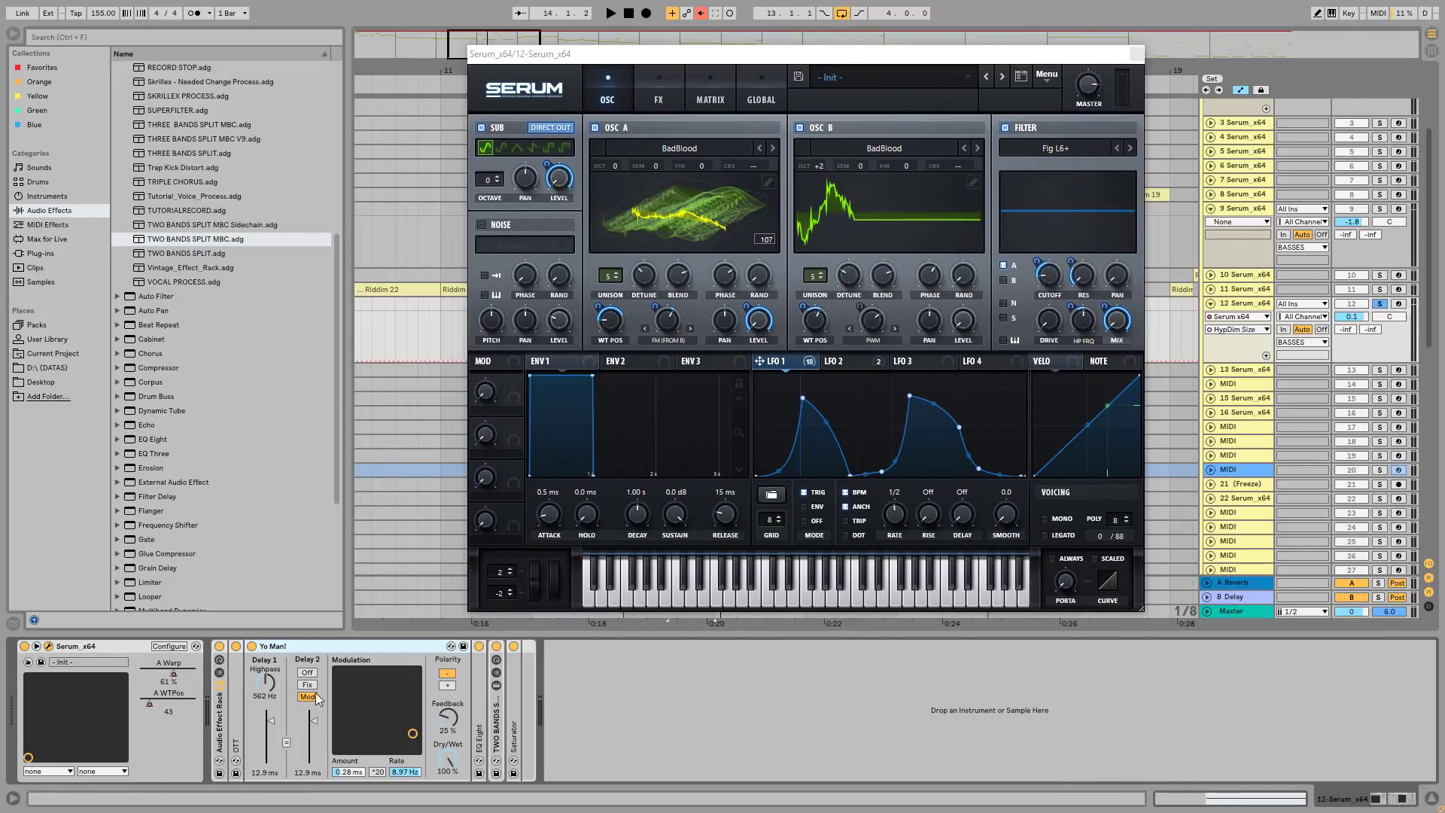
double_click(351, 647)
double_click(268, 735)
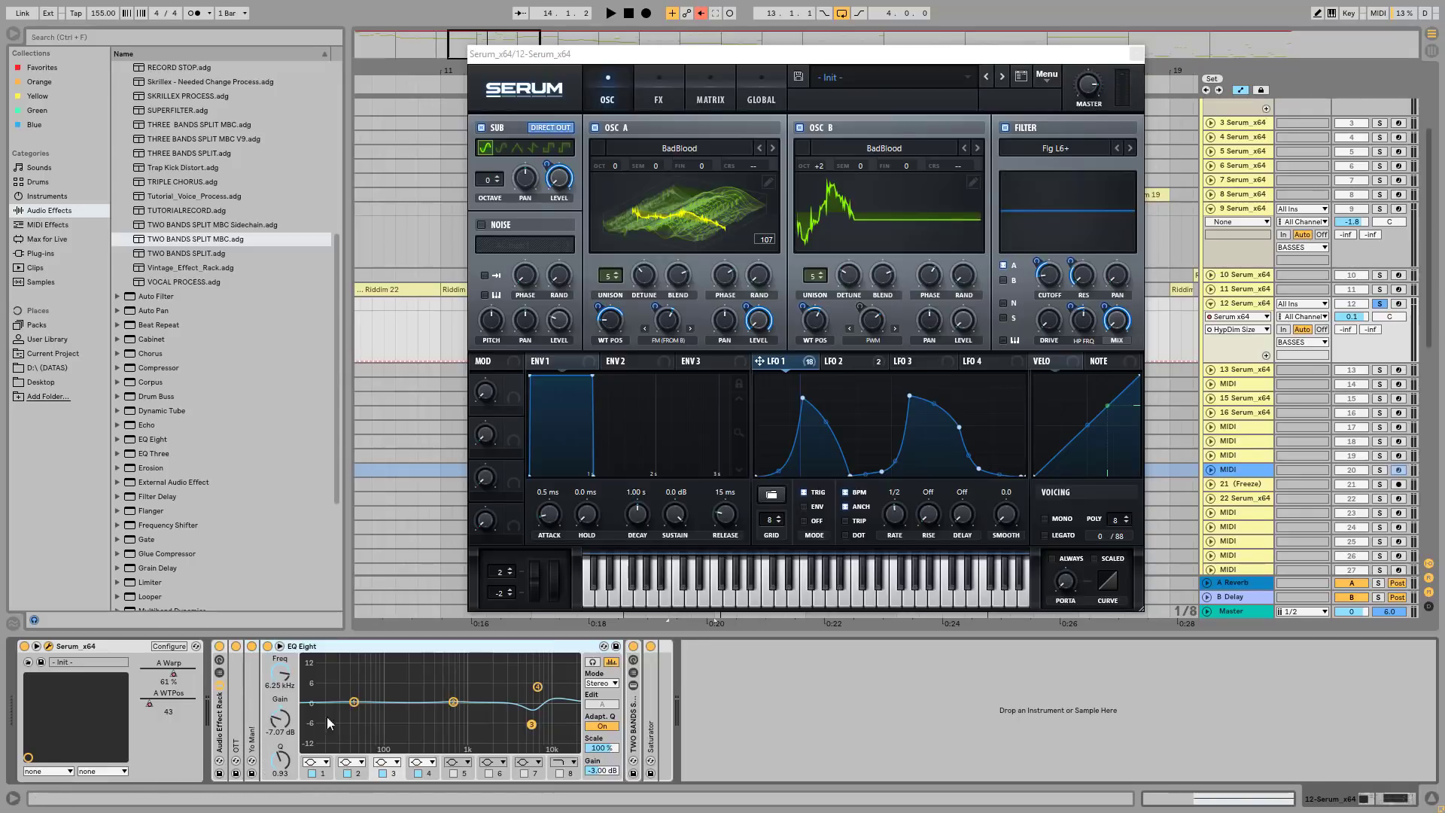